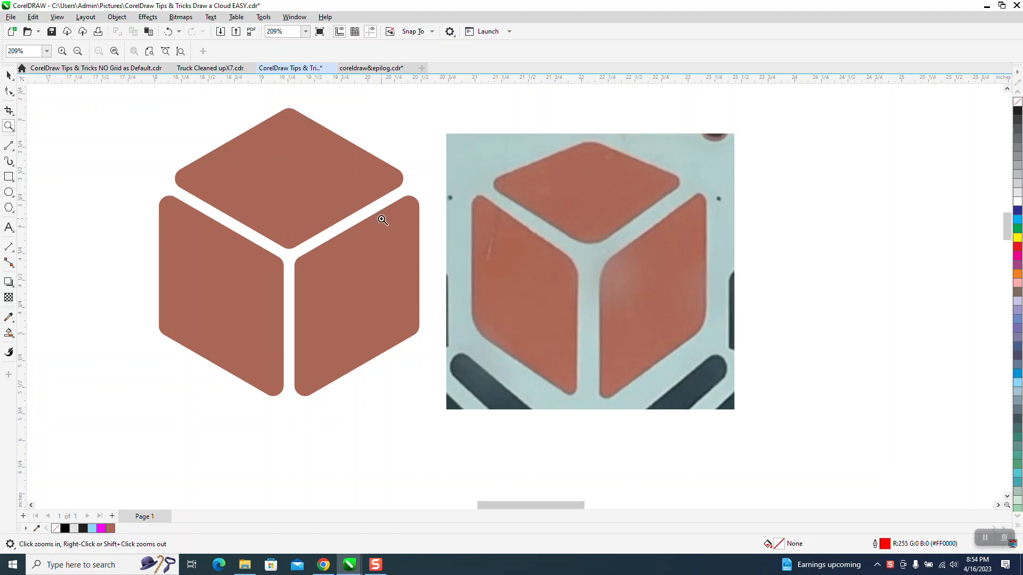
# Move the reference photo to the right side of the page.
pyautogui.scroll(-1, 350, 190)
pyautogui.scroll(-1, 346, 181)
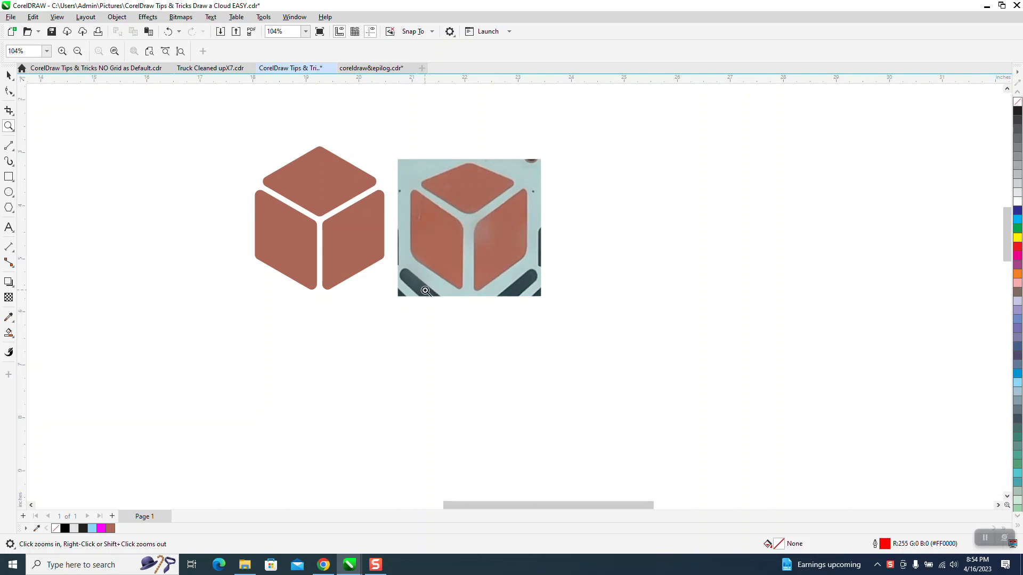
pyautogui.click(8, 75)
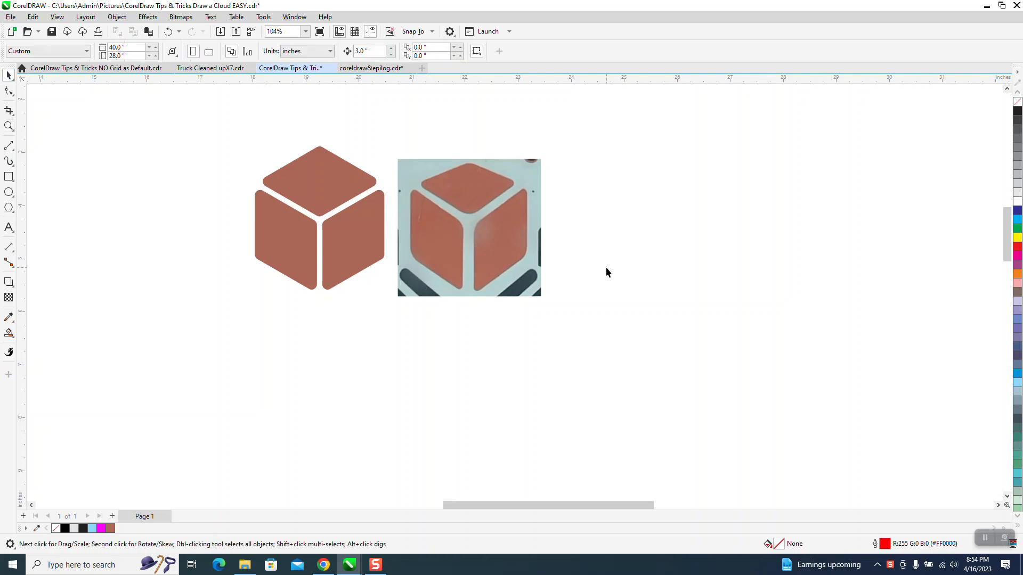
pyautogui.moveTo(458, 225); pyautogui.dragTo(766, 187)
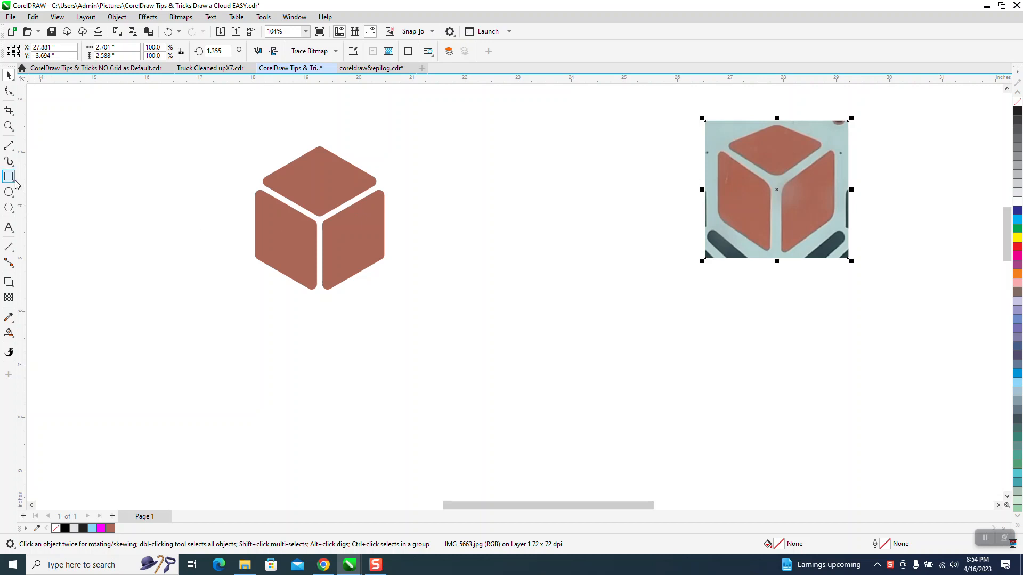
# Draw a six-sided polygon about 2.2 by 2.5 inches with the Polygon tool.
pyautogui.click(14, 214)
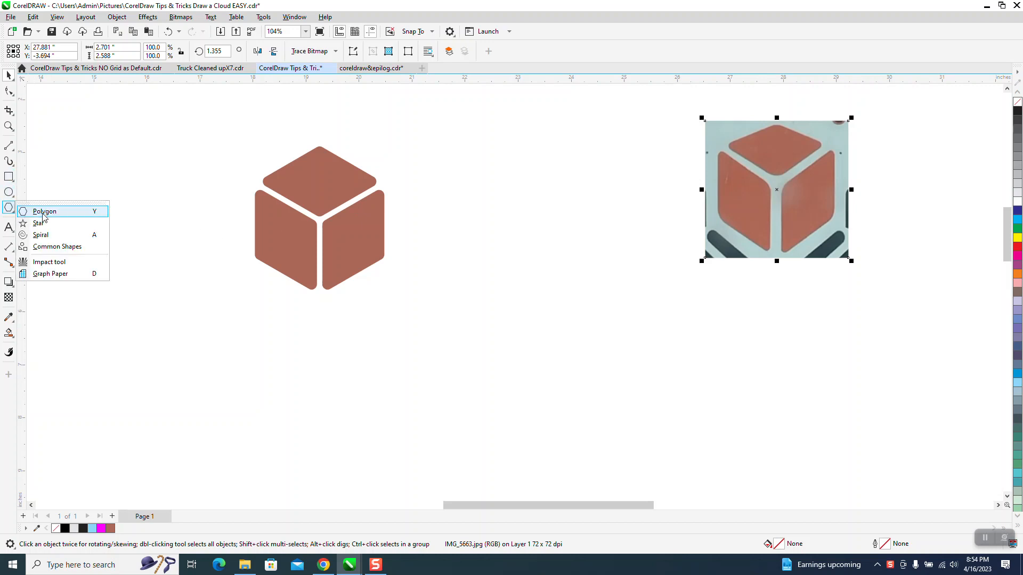
pyautogui.click(38, 211)
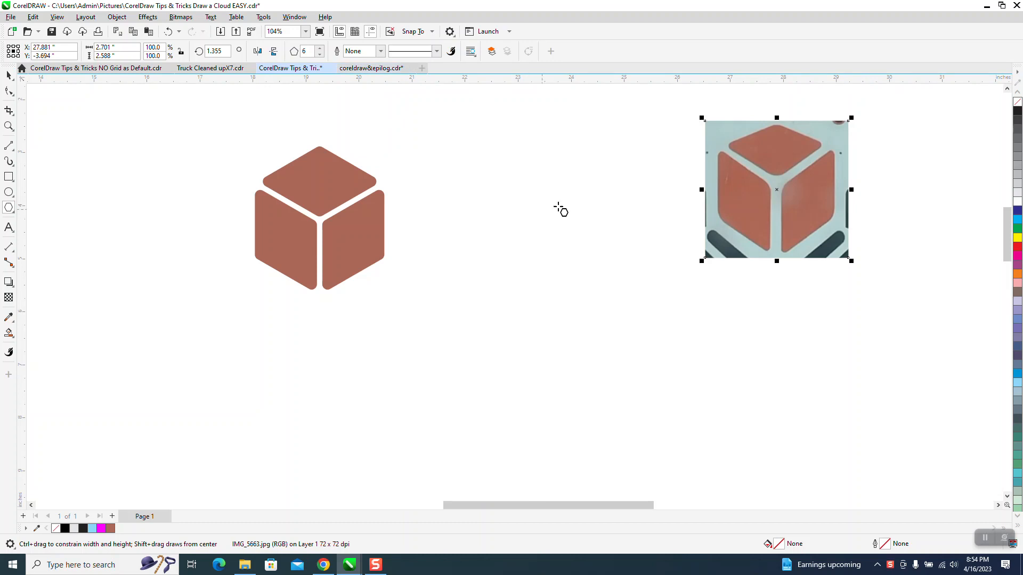
pyautogui.moveTo(578, 193); pyautogui.dragTo(511, 327)
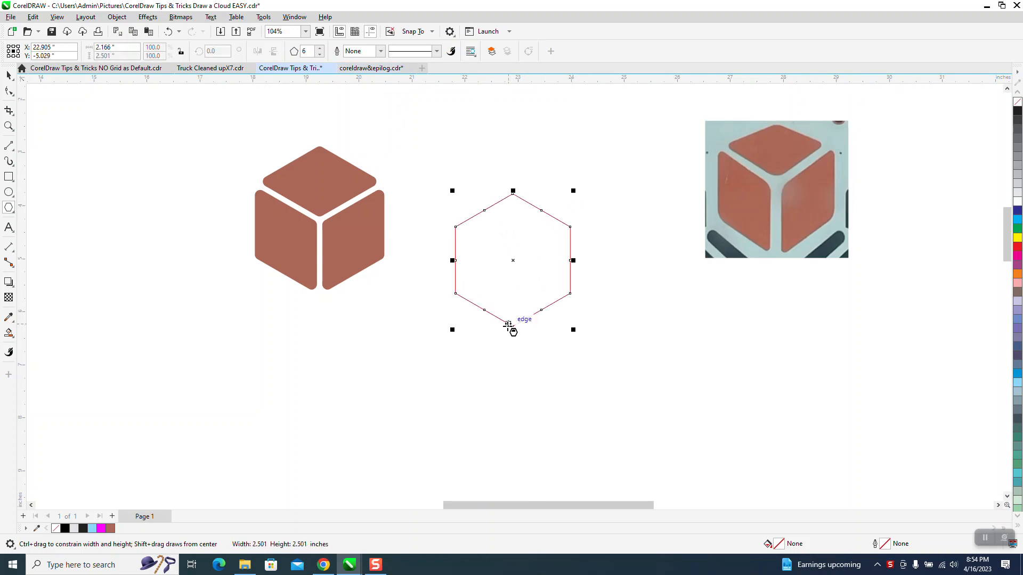
# Draw three 2-point lines from the hexagon's center to alternating vertices to form the cube edges.
pyautogui.click(14, 150)
pyautogui.click(45, 161)
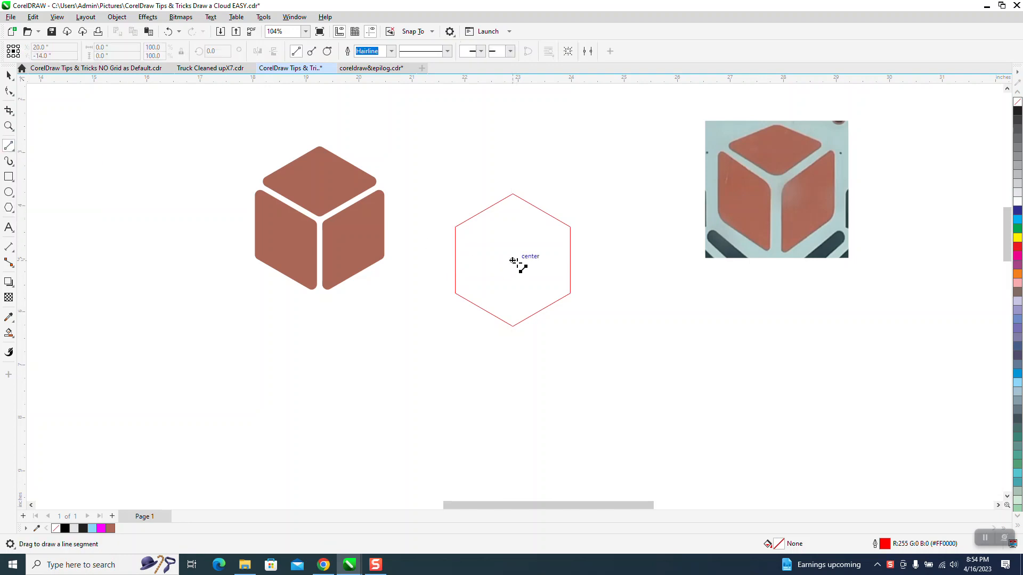
pyautogui.moveTo(513, 260); pyautogui.dragTo(455, 226)
pyautogui.moveTo(570, 226)
pyautogui.mouseDown()
pyautogui.moveTo(521, 245)
pyautogui.moveTo(513, 261)
pyautogui.mouseUp()
pyautogui.moveTo(513, 327); pyautogui.dragTo(513, 261)
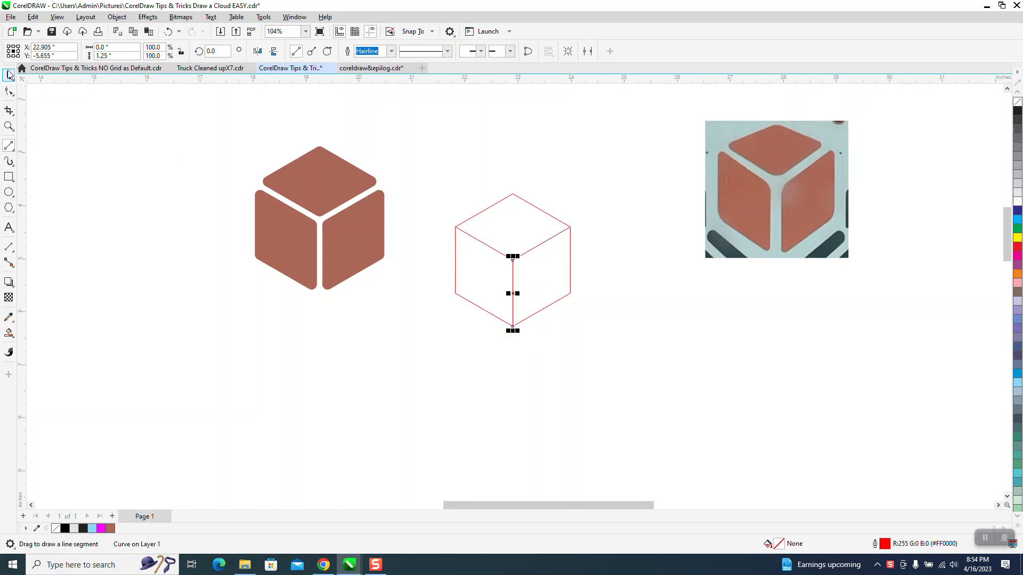
# Move the brown sample cube up beside the reference photo.
pyautogui.click(9, 74)
pyautogui.moveTo(244, 128); pyautogui.dragTo(426, 333)
pyautogui.moveTo(343, 224); pyautogui.dragTo(425, 173)
pyautogui.click(508, 233)
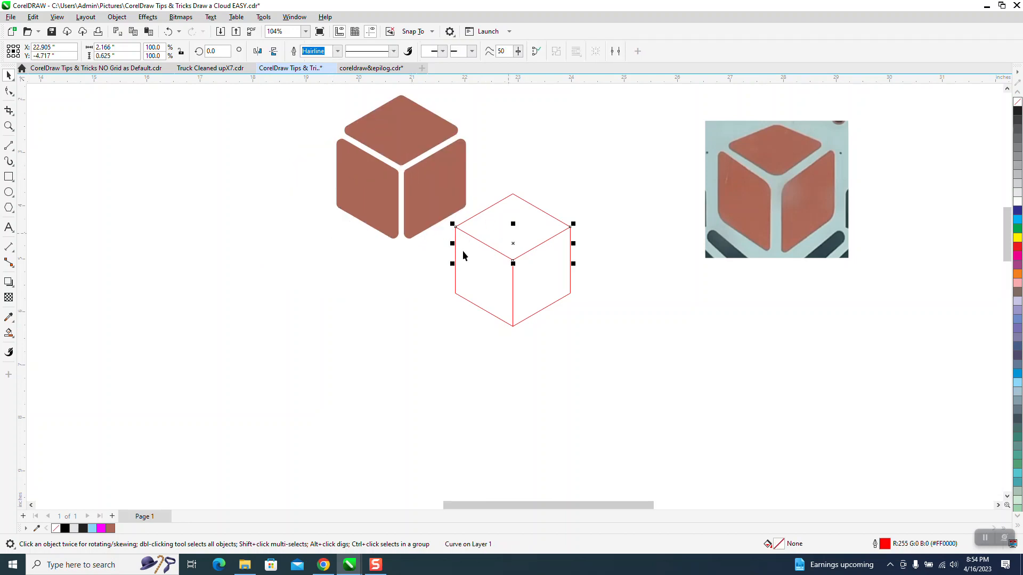
pyautogui.click(218, 191)
pyautogui.moveTo(625, 163); pyautogui.dragTo(367, 362)
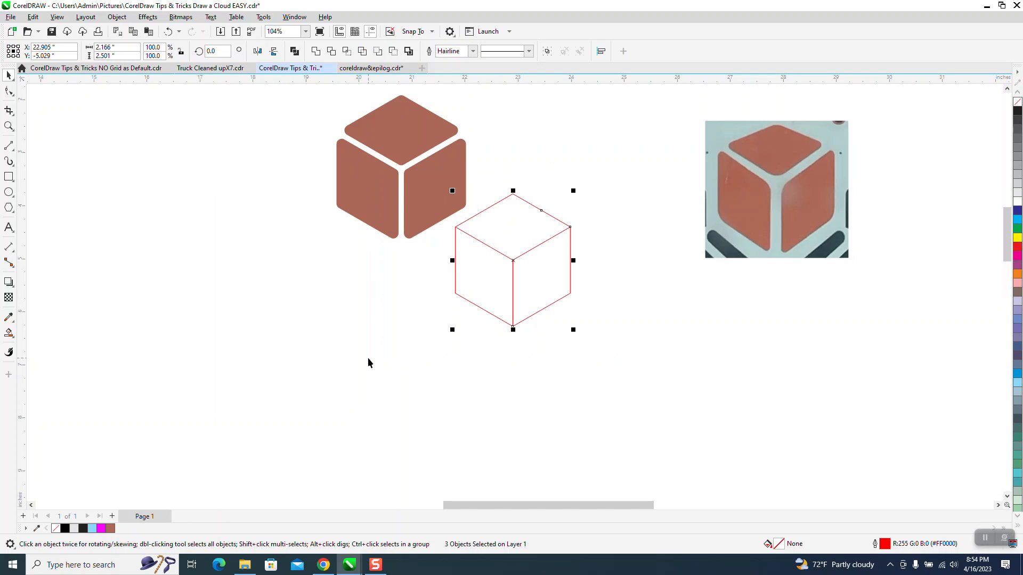
pyautogui.click(246, 225)
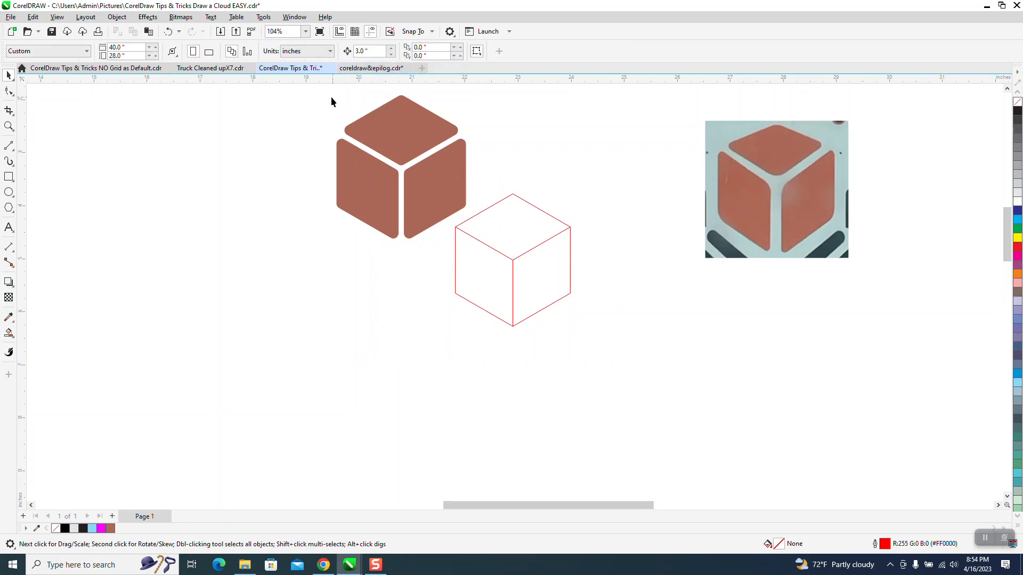
pyautogui.moveTo(467, 237); pyautogui.dragTo(482, 261)
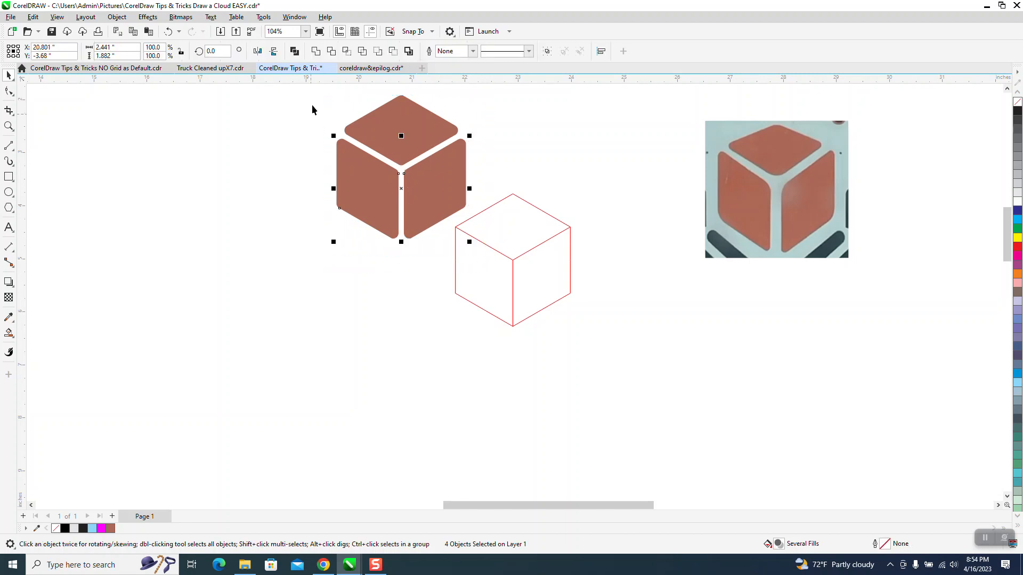
pyautogui.moveTo(314, 91); pyautogui.dragTo(525, 262)
pyautogui.moveTo(413, 164); pyautogui.dragTo(615, 157)
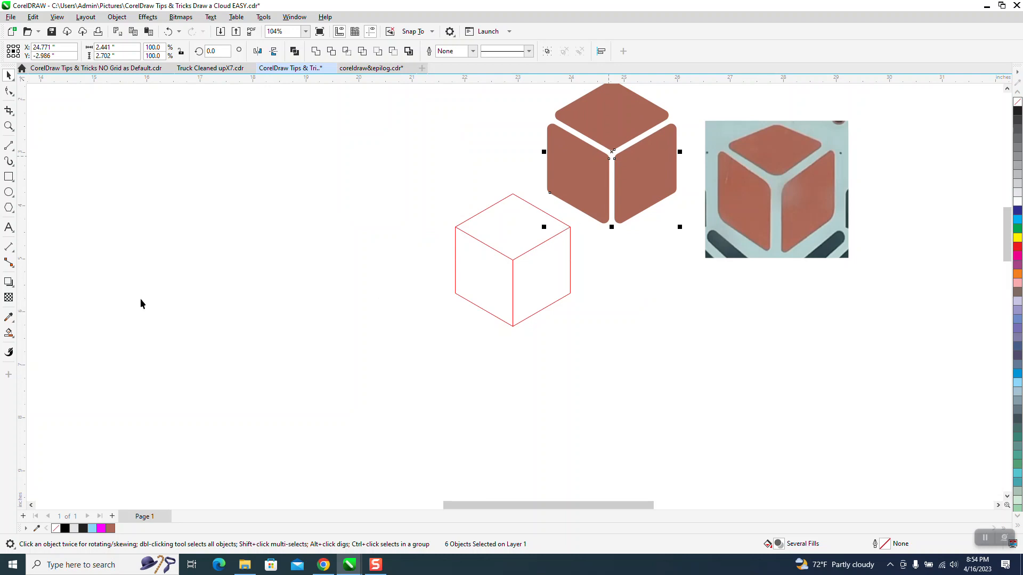
# Smart-fill the three cube faces in blue and nudge the new face shapes to the left.
pyautogui.click(8, 333)
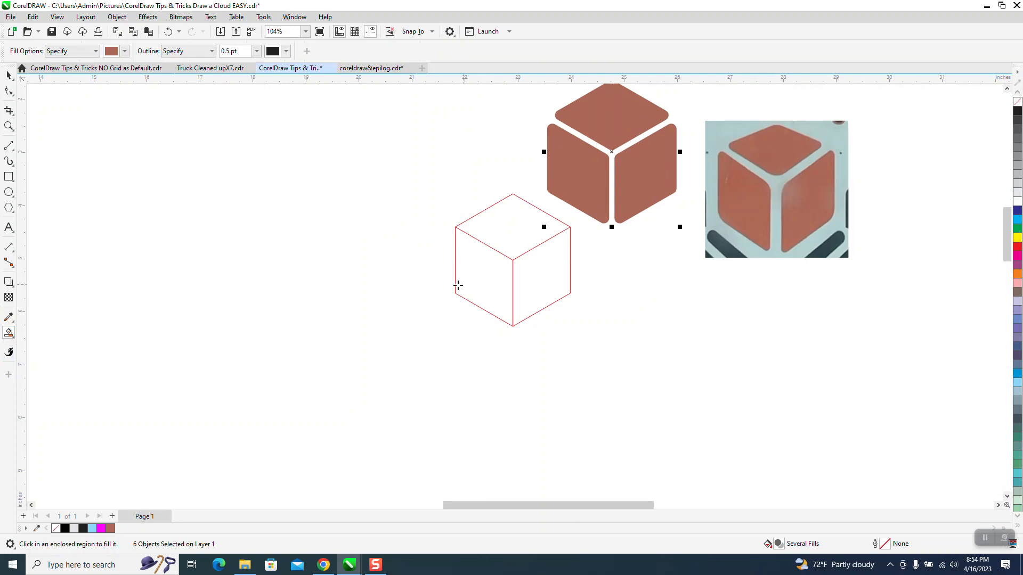
pyautogui.click(124, 51)
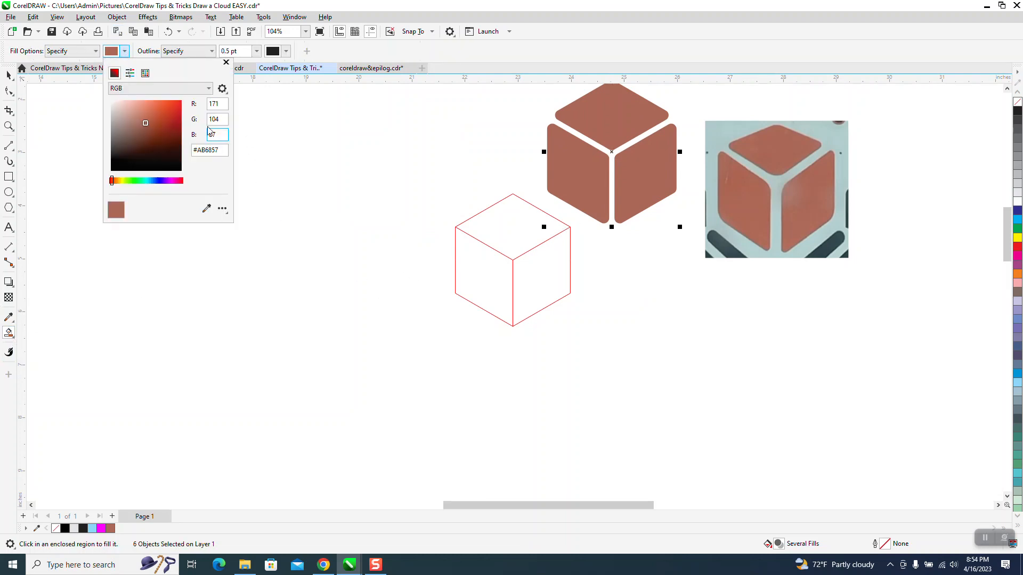
pyautogui.click(146, 73)
pyautogui.click(157, 117)
pyautogui.click(505, 233)
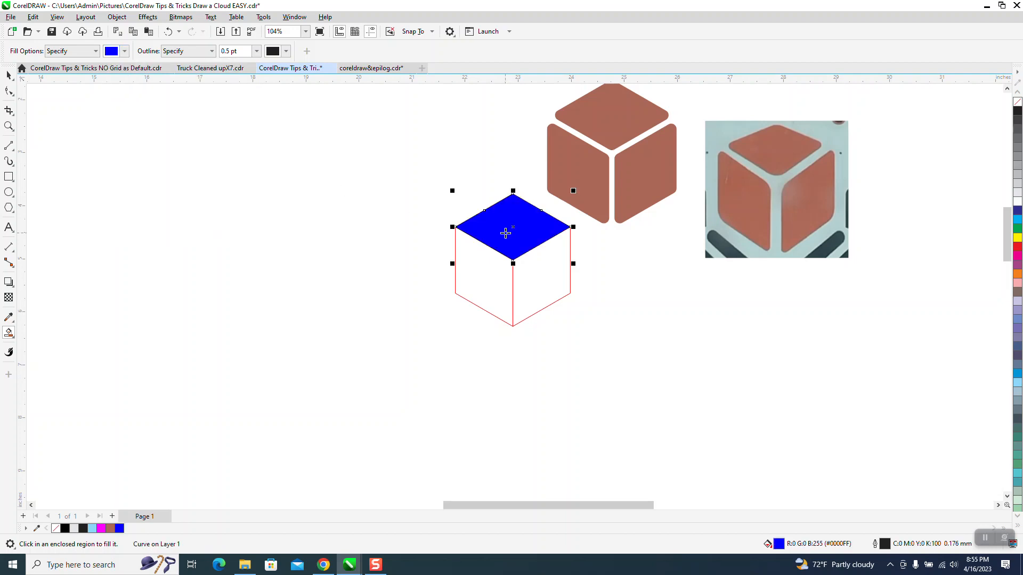
pyautogui.press('Left')
pyautogui.click(501, 263)
pyautogui.press('Left')
pyautogui.click(550, 274)
pyautogui.press('Left')
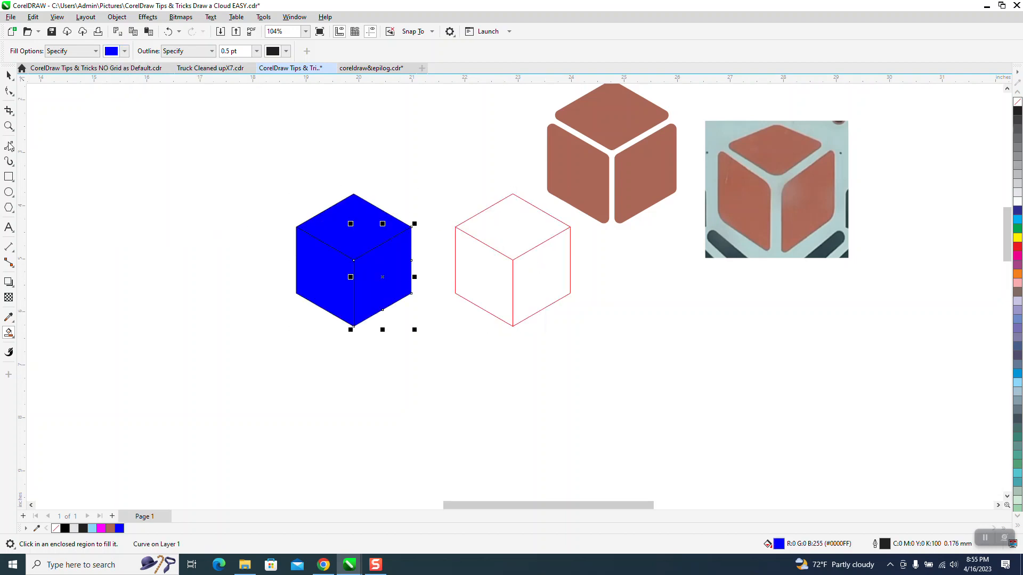
# Remove the fill from the three new face shapes.
pyautogui.click(8, 75)
pyautogui.moveTo(266, 162); pyautogui.dragTo(437, 344)
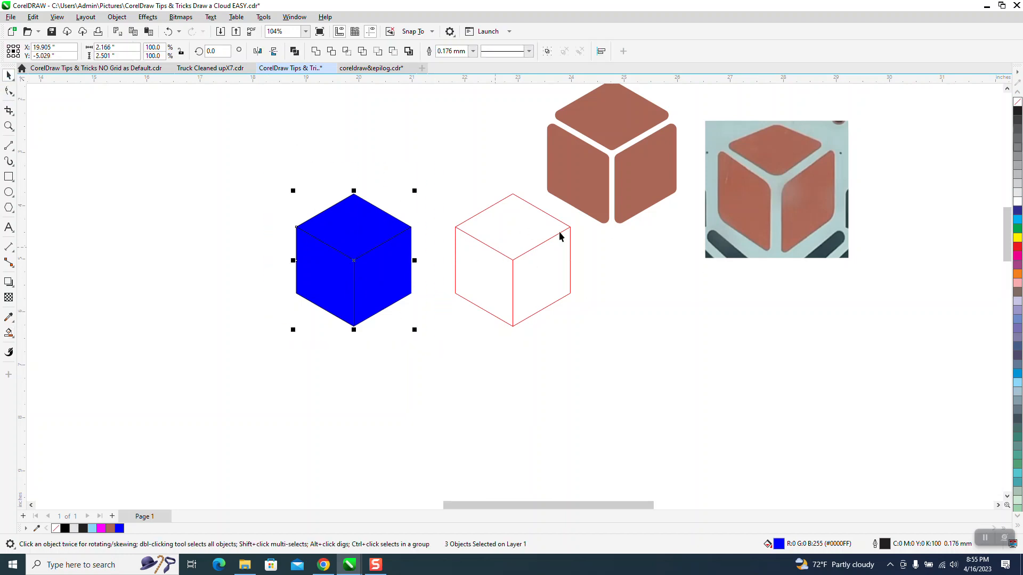
pyautogui.click(1017, 103)
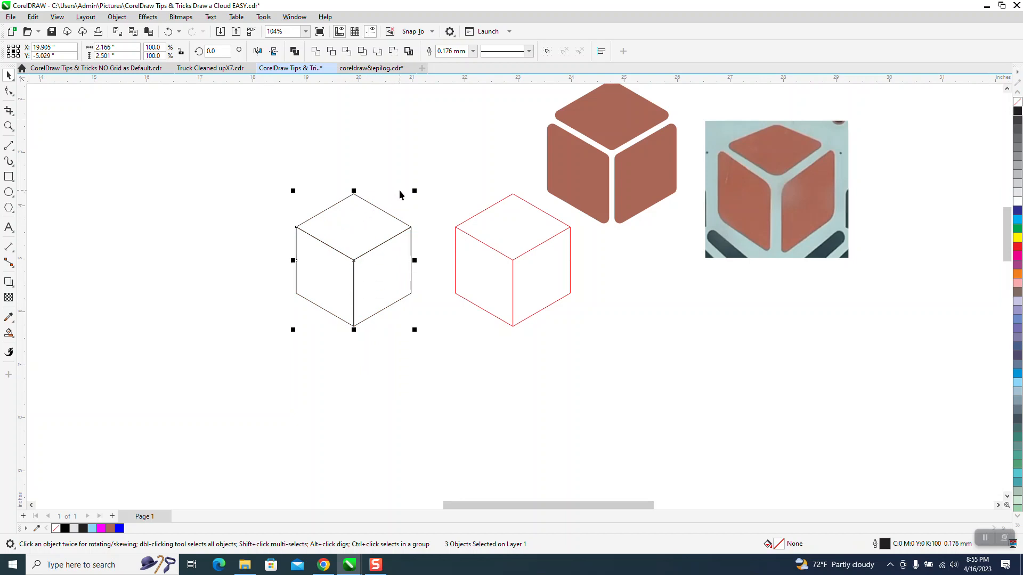
# Select the three face shapes and group them.
pyautogui.click(377, 220)
pyautogui.click(390, 212)
pyautogui.click(389, 215)
pyautogui.moveTo(238, 170); pyautogui.dragTo(376, 317)
pyautogui.moveTo(433, 347); pyautogui.dragTo(433, 348)
pyautogui.click(117, 16)
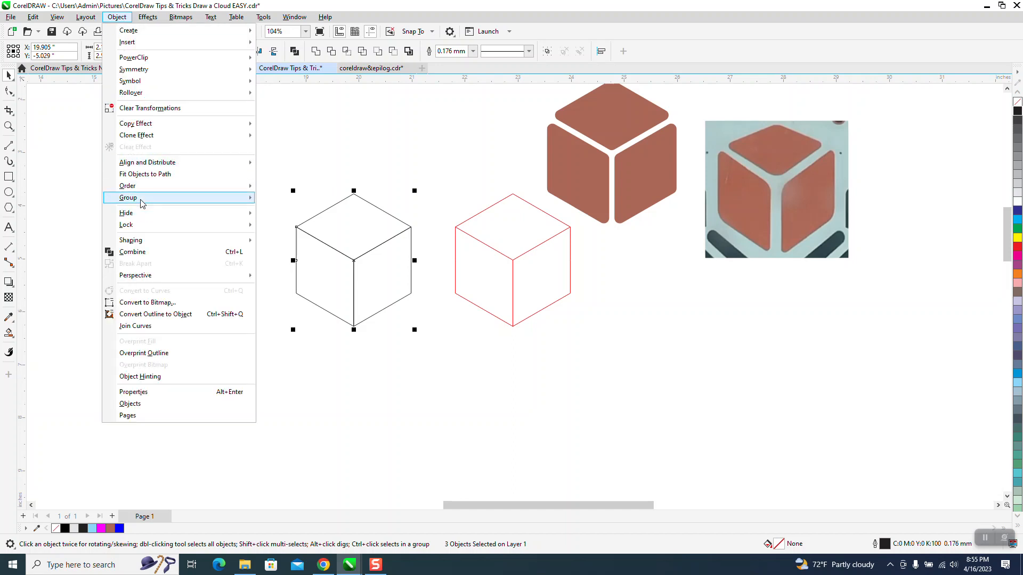
pyautogui.moveTo(251, 197)
pyautogui.click(281, 199)
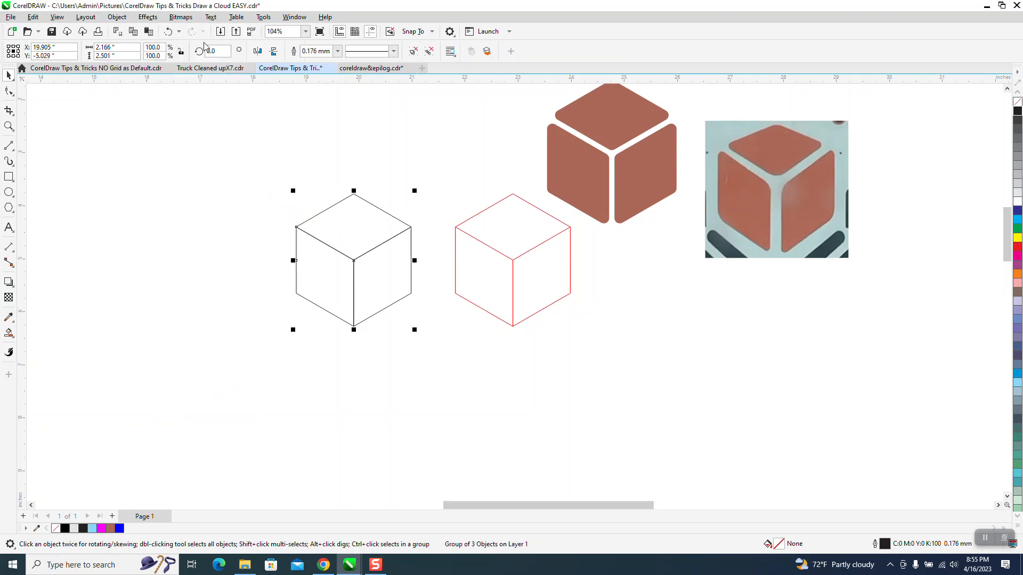
# Apply a one-step inside contour with a 0.05 inch offset to the grouped faces.
pyautogui.click(148, 18)
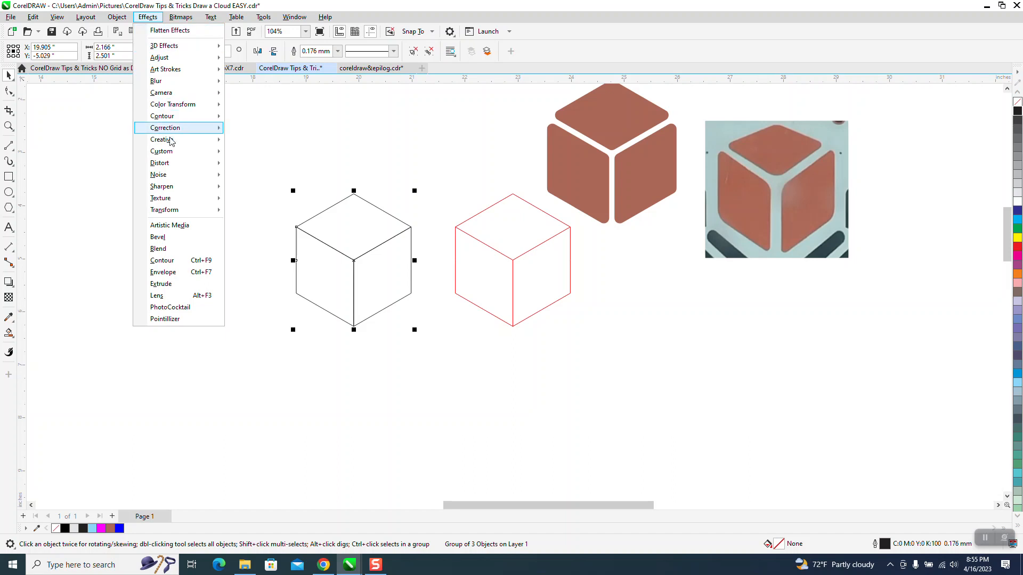
pyautogui.click(169, 261)
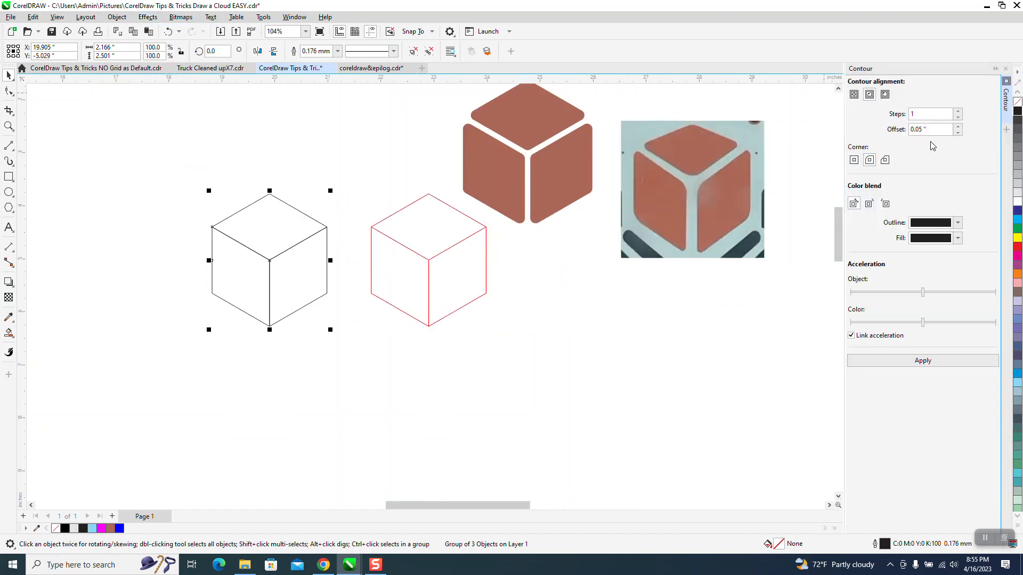
pyautogui.click(927, 361)
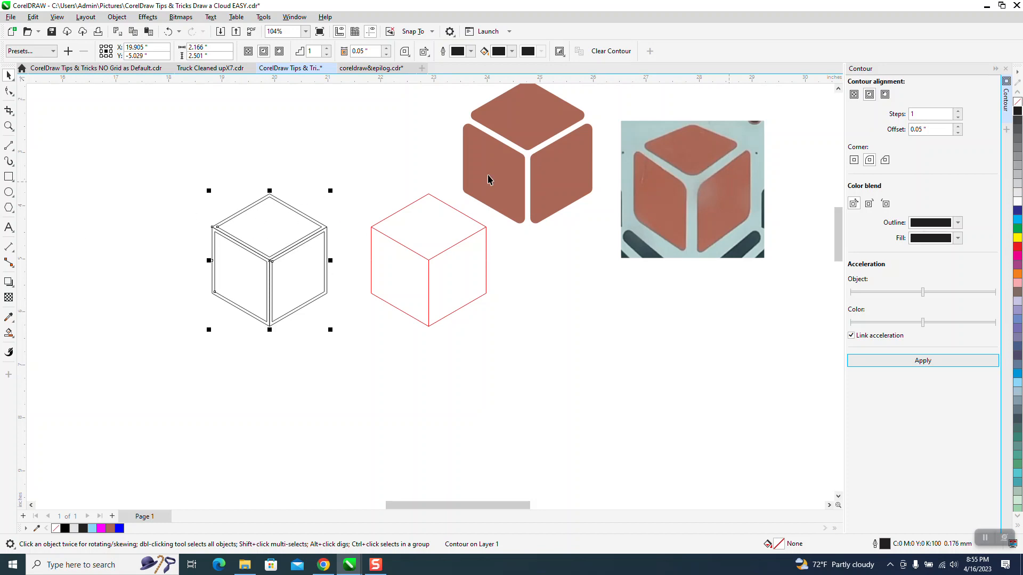
# Break the contour group apart from the cube faces.
pyautogui.moveTo(162, 142); pyautogui.dragTo(356, 346)
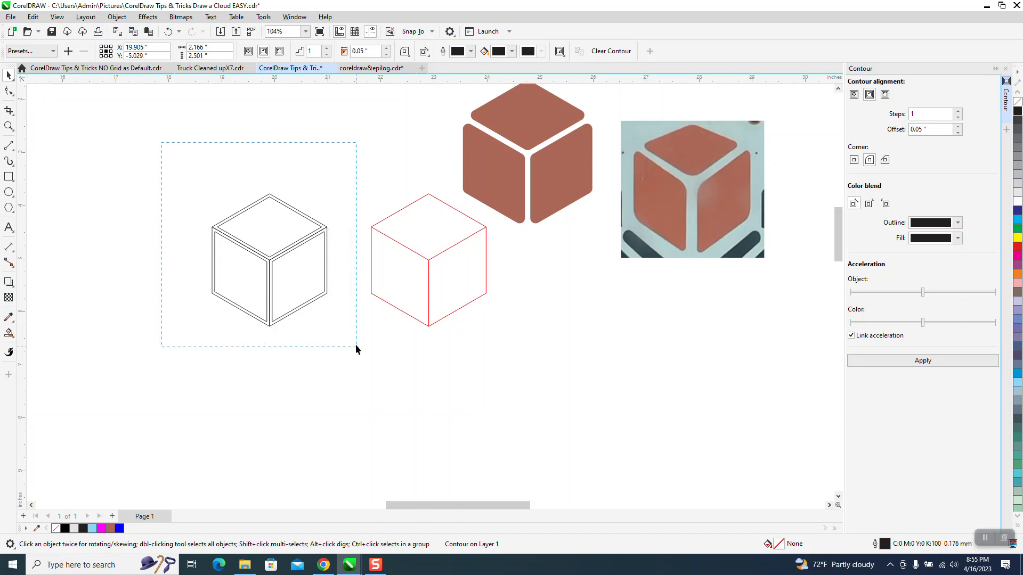
pyautogui.click(117, 16)
pyautogui.click(158, 263)
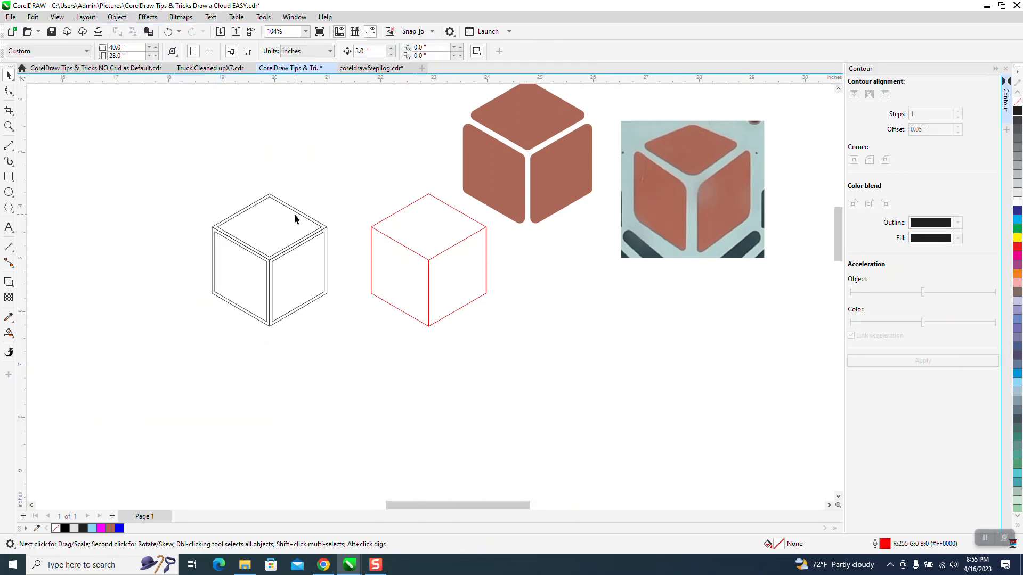
# Ungroup the contour shapes and select the top contour face.
pyautogui.click(269, 220)
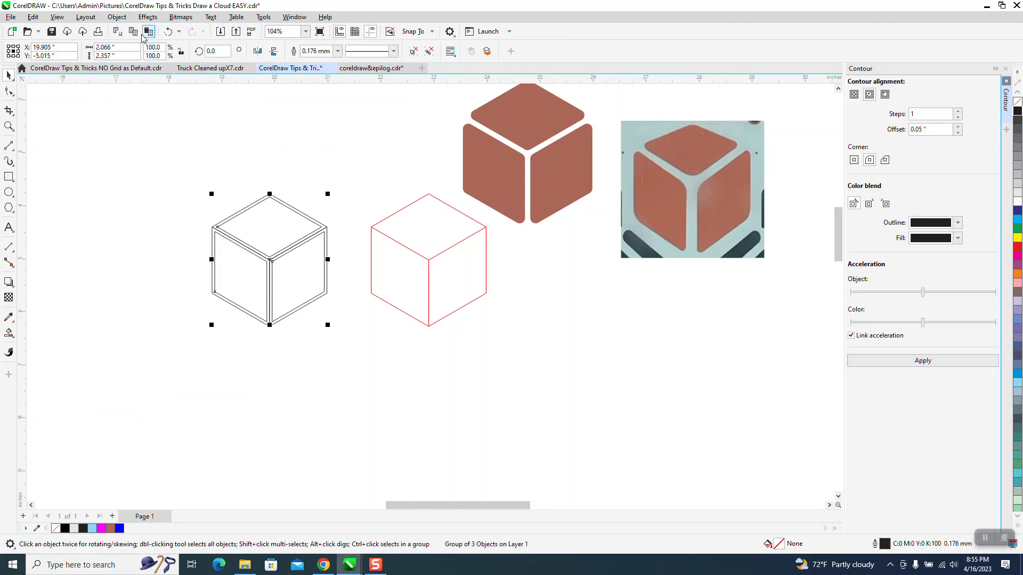
pyautogui.click(116, 16)
pyautogui.moveTo(136, 201)
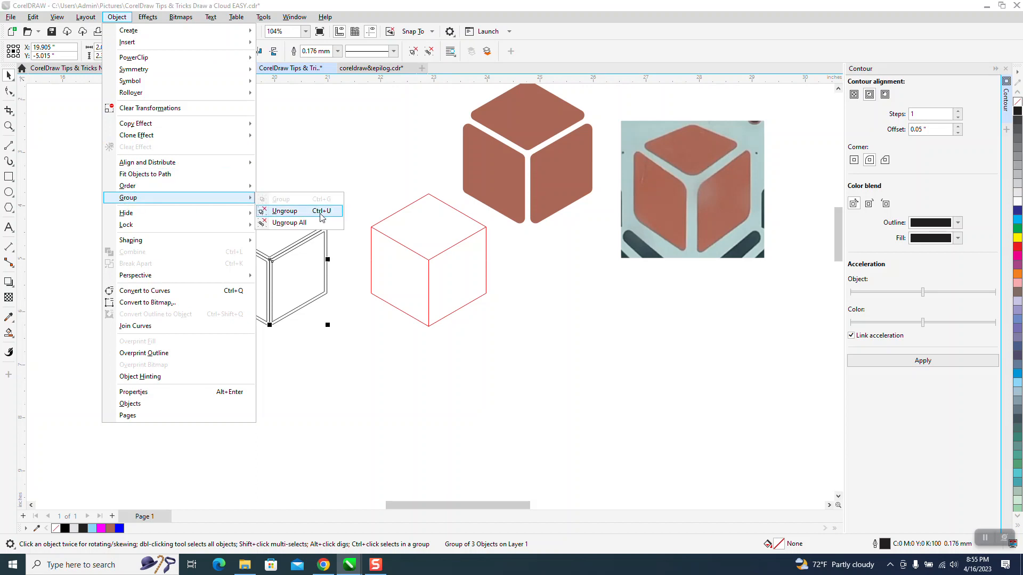
pyautogui.click(295, 212)
pyautogui.click(307, 199)
pyautogui.click(282, 220)
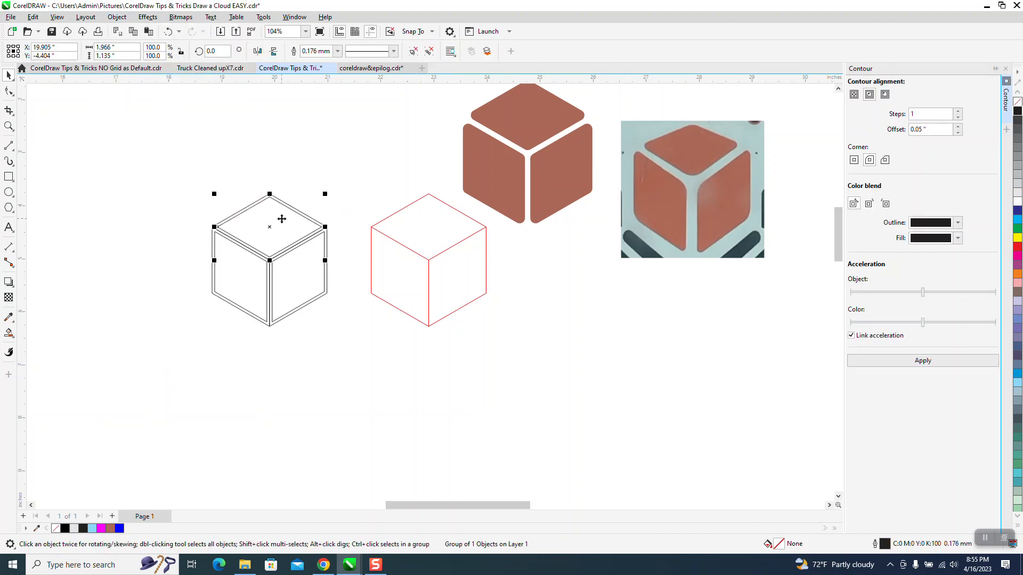
# Nudge the three contour face shapes to the left of the cube.
pyautogui.press('Left')
pyautogui.click(249, 270)
pyautogui.press('Left')
pyautogui.click(286, 272)
pyautogui.press('Left')
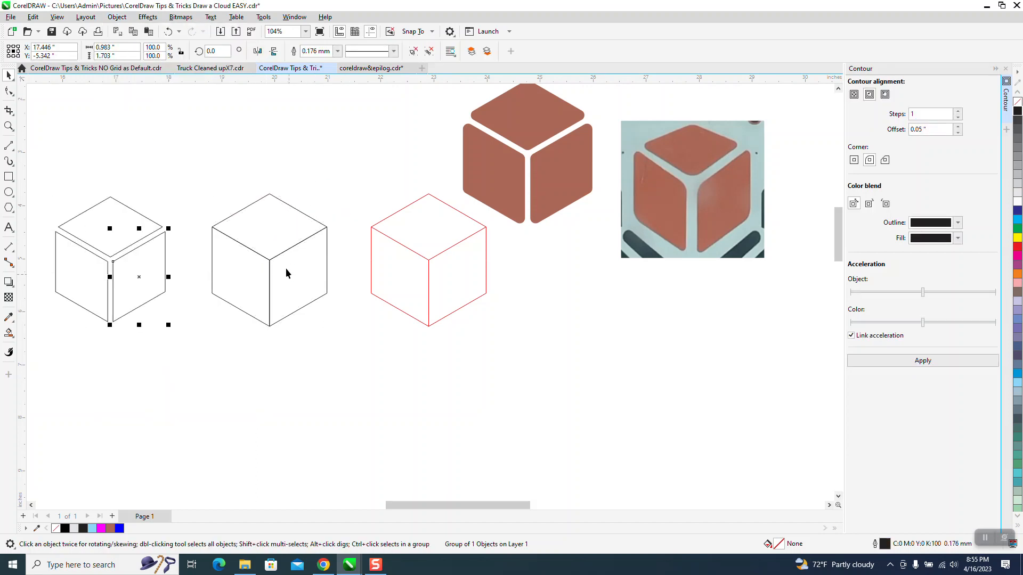
# Select the top contour face and open the Corners docker.
pyautogui.click(199, 197)
pyautogui.click(96, 212)
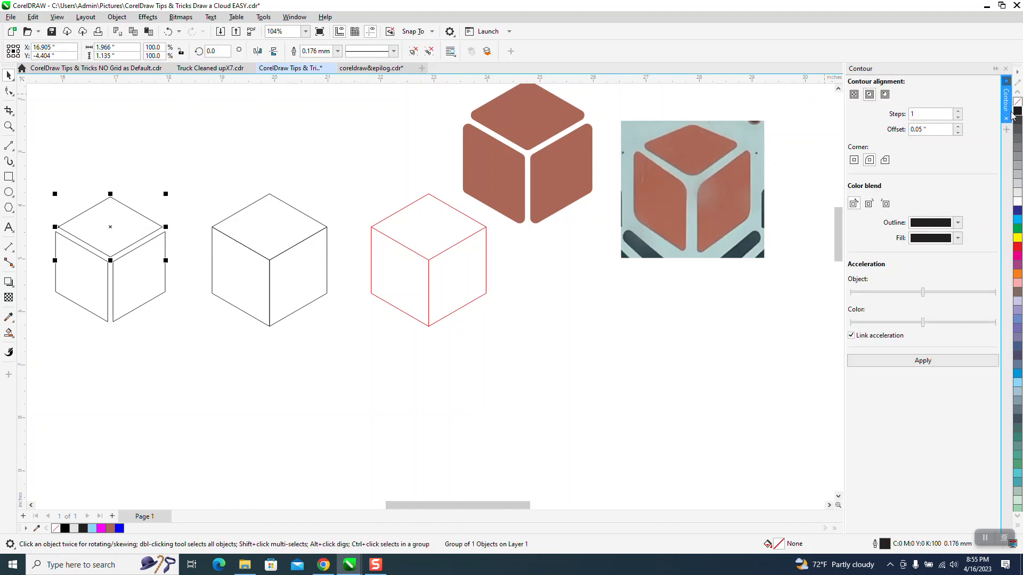
pyautogui.click(294, 18)
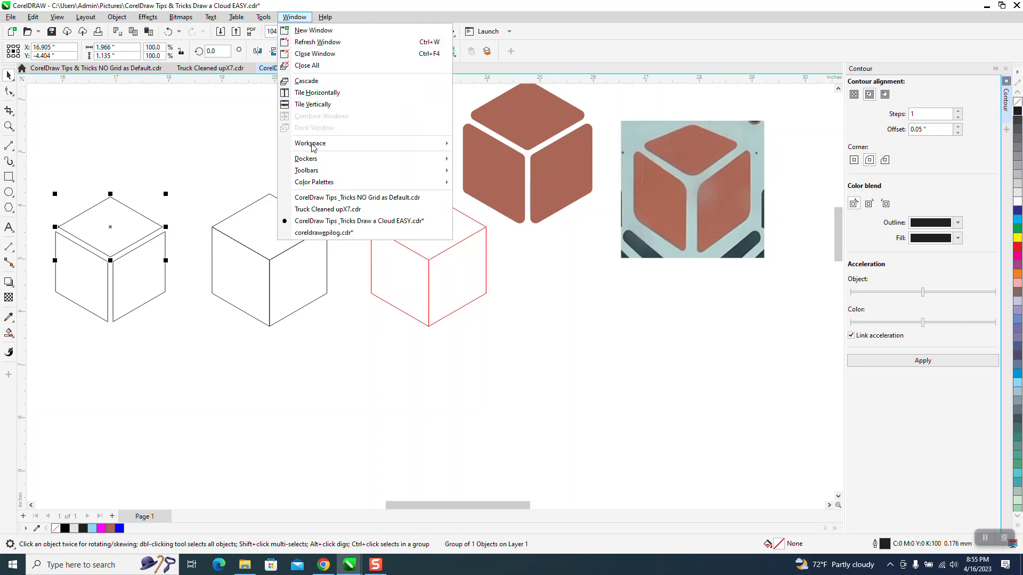
pyautogui.moveTo(314, 160)
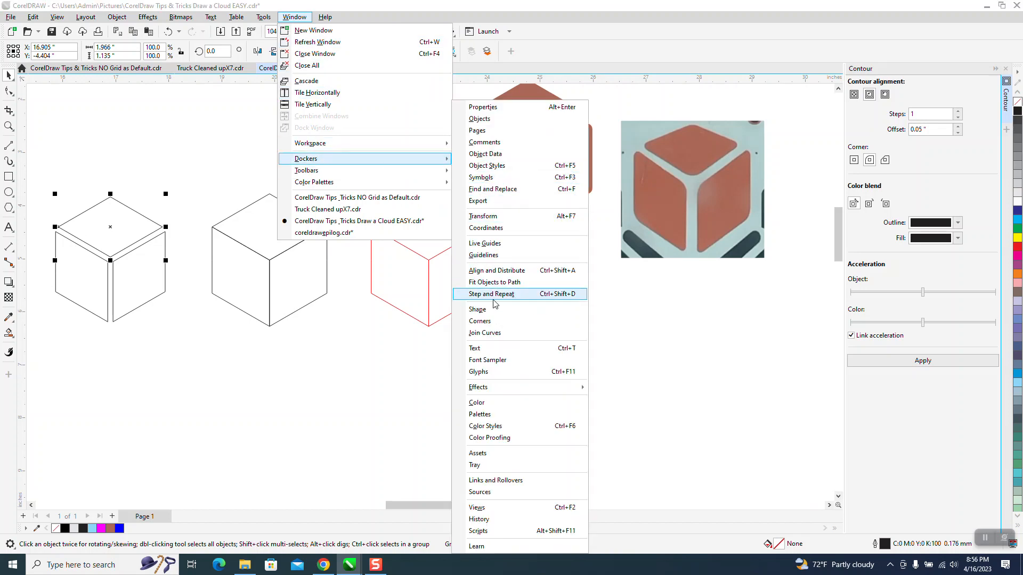
pyautogui.click(486, 321)
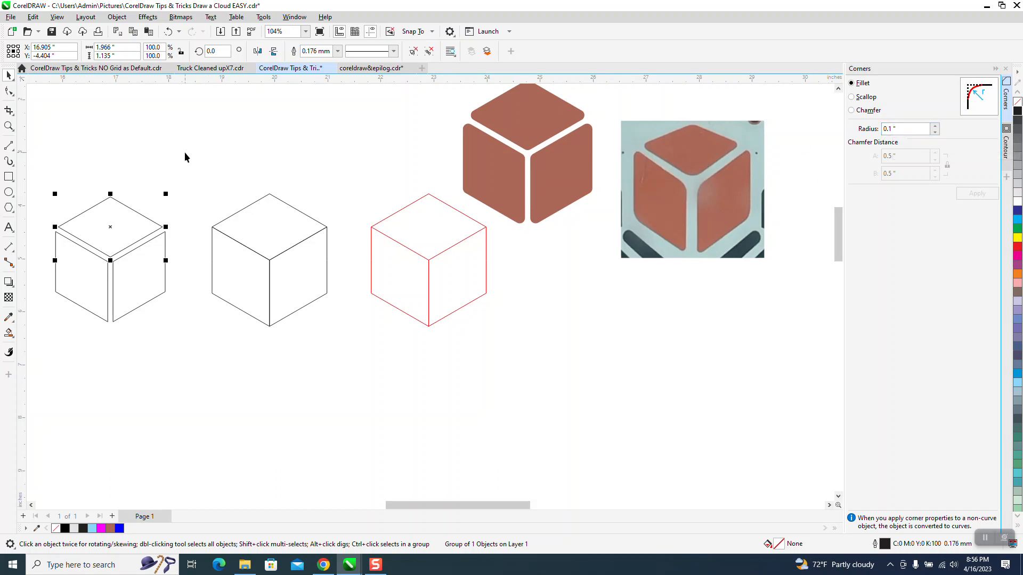
# Ungroup the top contour face and apply a 0.1" Fillet to its corners.
pyautogui.click(117, 17)
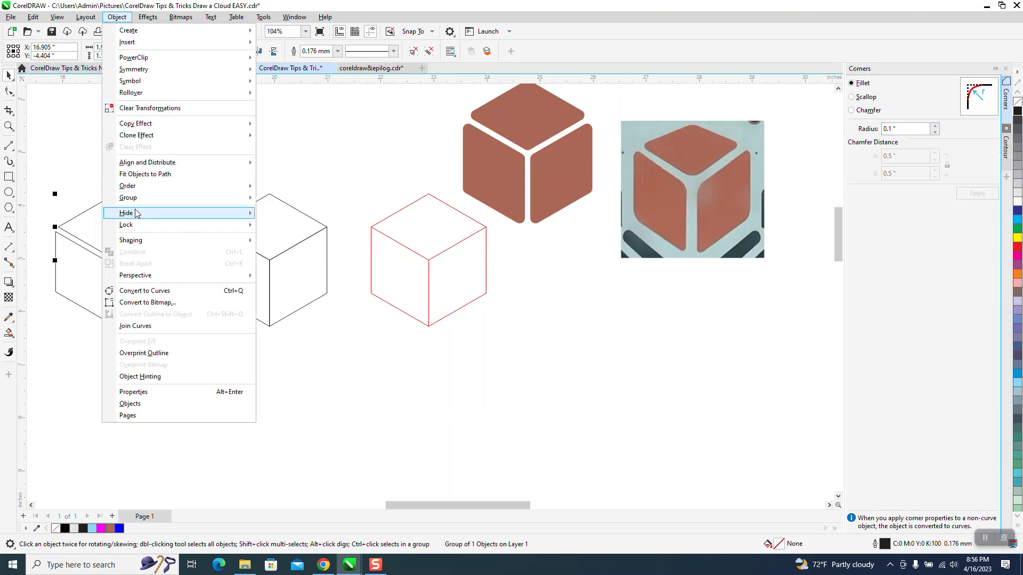
pyautogui.moveTo(138, 203)
pyautogui.click(278, 210)
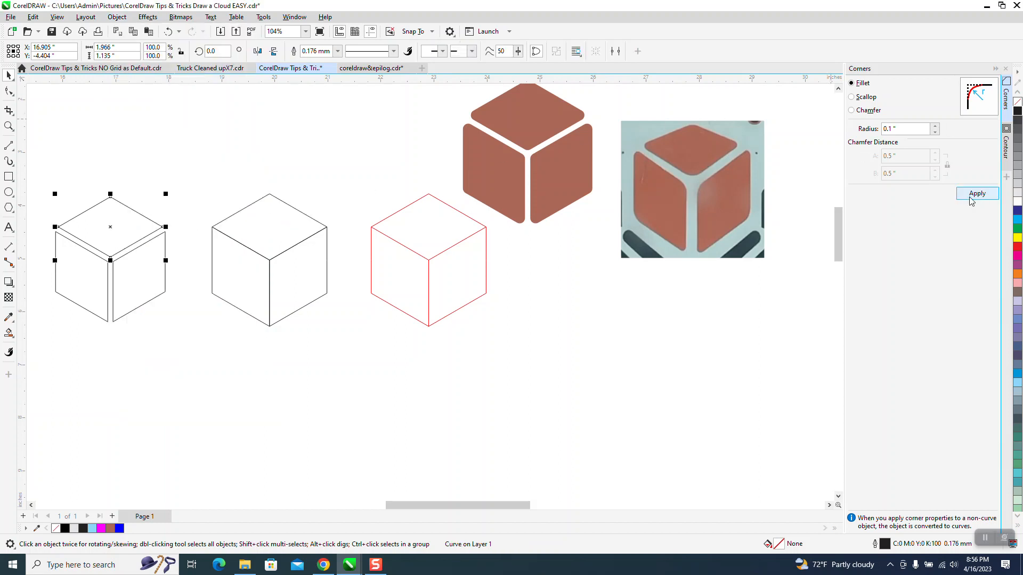
pyautogui.click(977, 194)
# Ungroup the right and left contour faces.
pyautogui.click(146, 247)
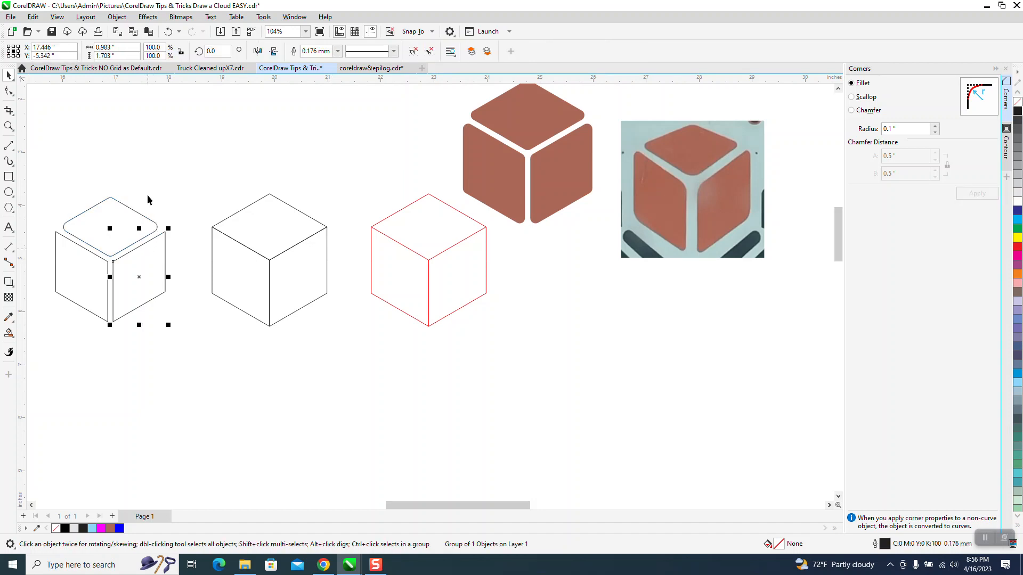
pyautogui.click(118, 17)
pyautogui.moveTo(142, 198)
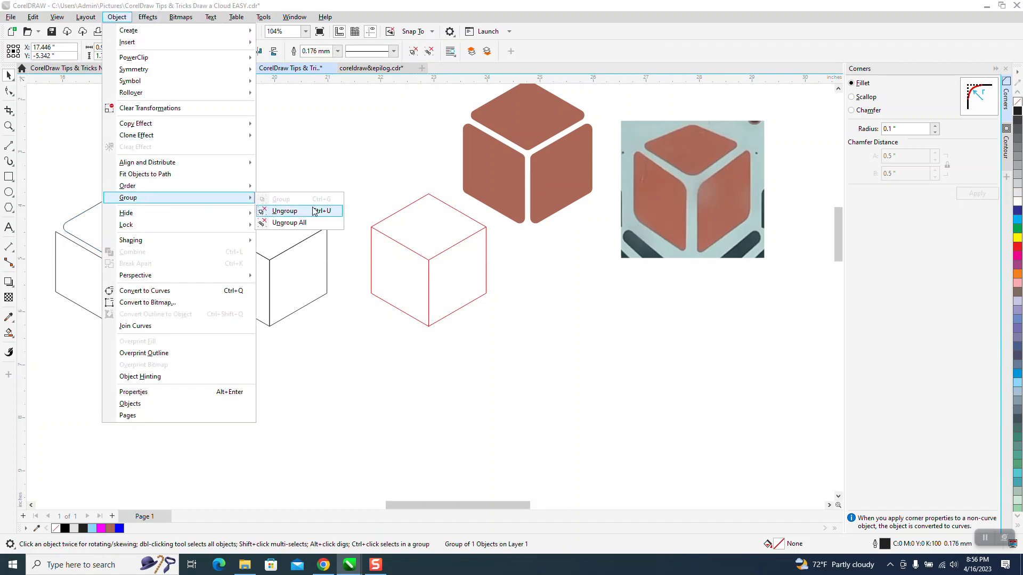
pyautogui.click(312, 209)
pyautogui.click(87, 250)
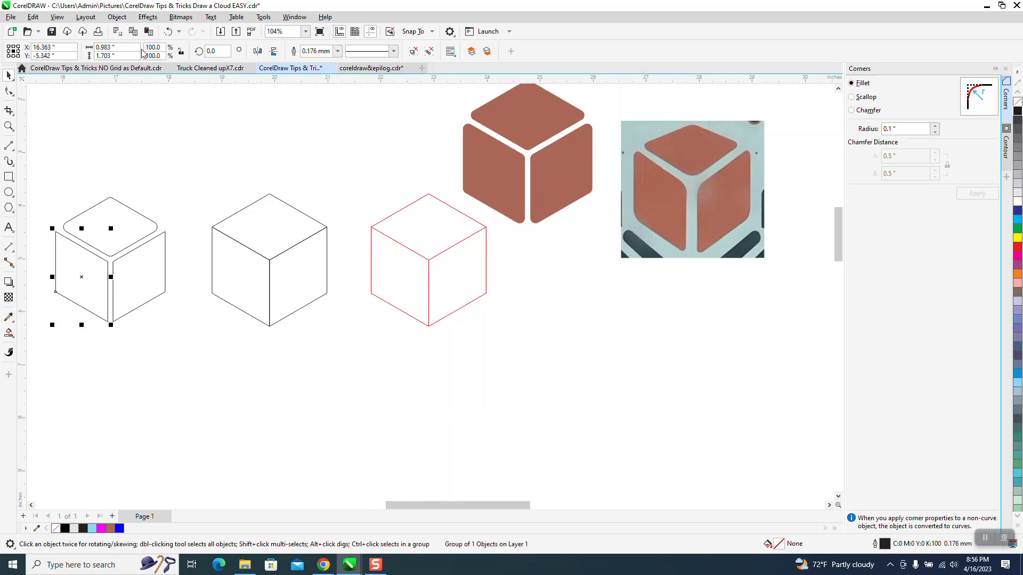
pyautogui.click(118, 17)
pyautogui.moveTo(240, 198)
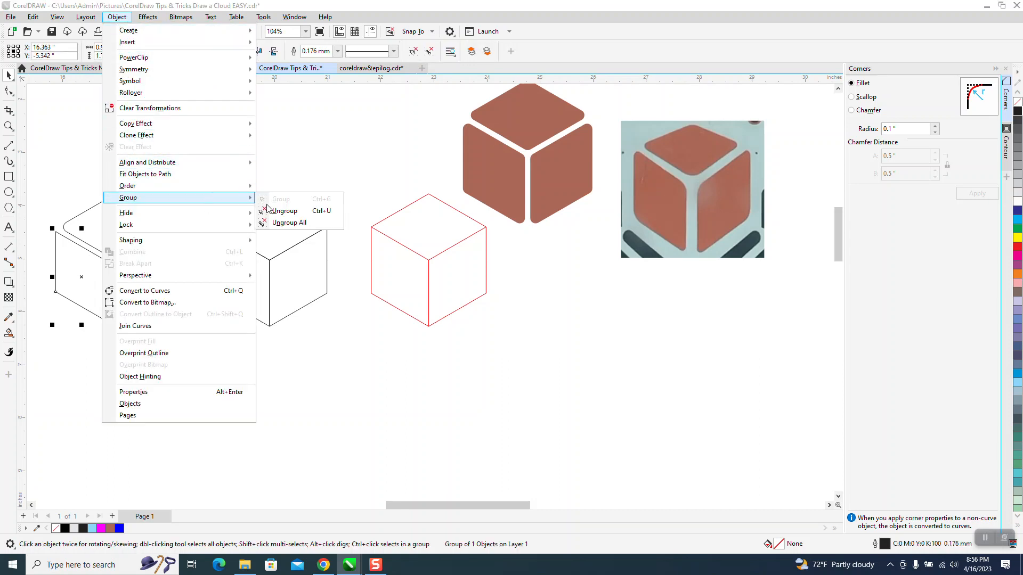
pyautogui.click(285, 210)
# Apply the 0.1" Fillet to the right and left contour faces.
pyautogui.click(163, 241)
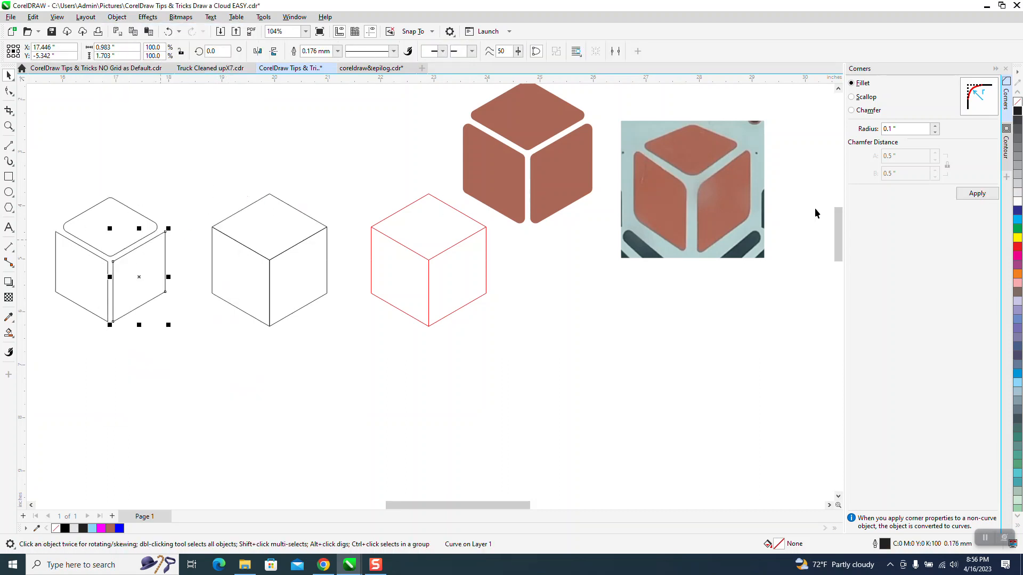
pyautogui.click(975, 195)
pyautogui.click(79, 271)
pyautogui.click(977, 193)
# Select the three rounded faces and move them to the right of the reference photo.
pyautogui.scroll(-2, 452, 231)
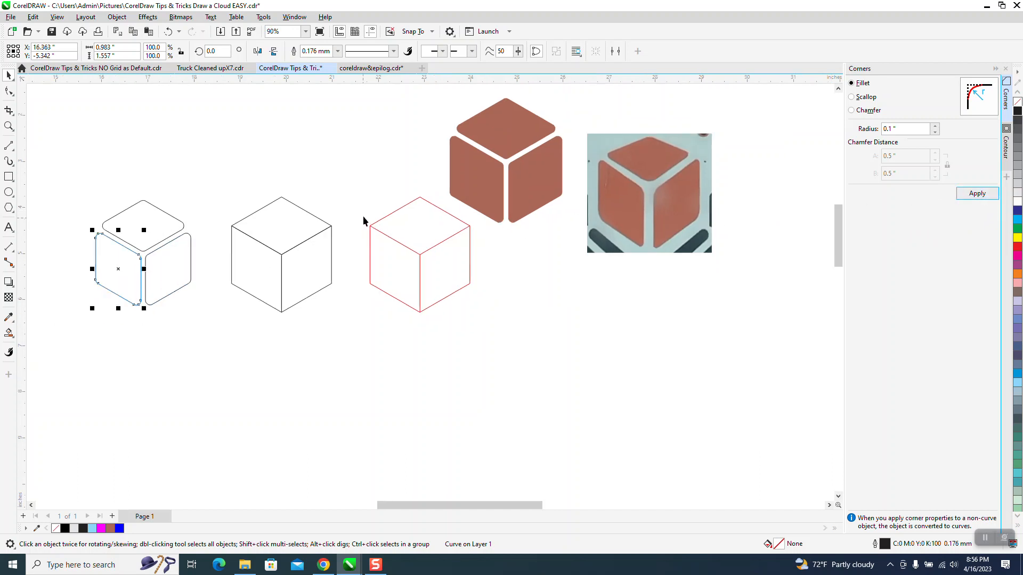
pyautogui.moveTo(96, 181); pyautogui.dragTo(224, 299)
pyautogui.moveTo(199, 262); pyautogui.dragTo(588, 356)
pyautogui.moveTo(536, 307); pyautogui.dragTo(773, 157)
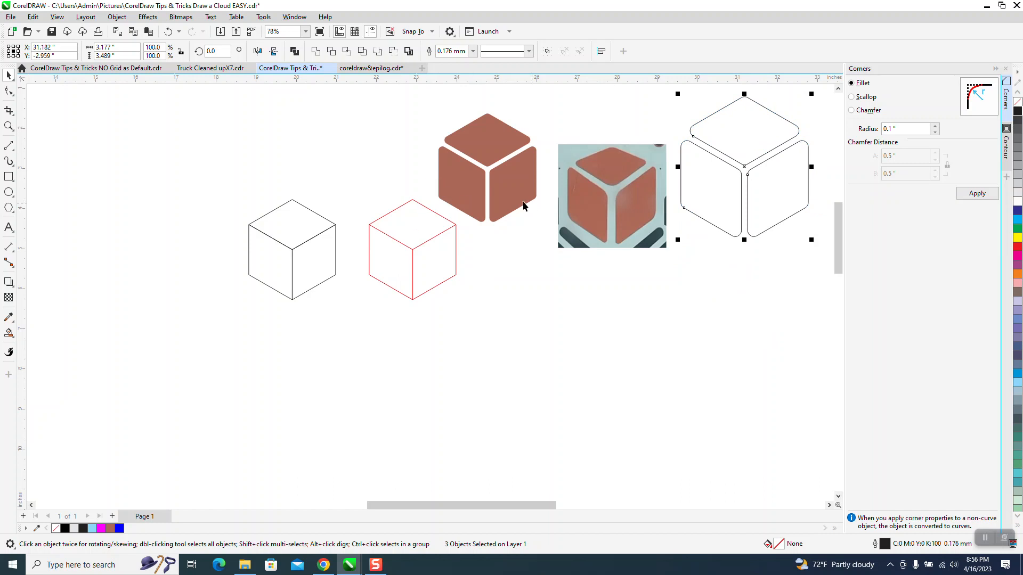
# Set the Smart Fill colour by sampling the brown from the reference photo, giving #AA7468.
pyautogui.click(9, 126)
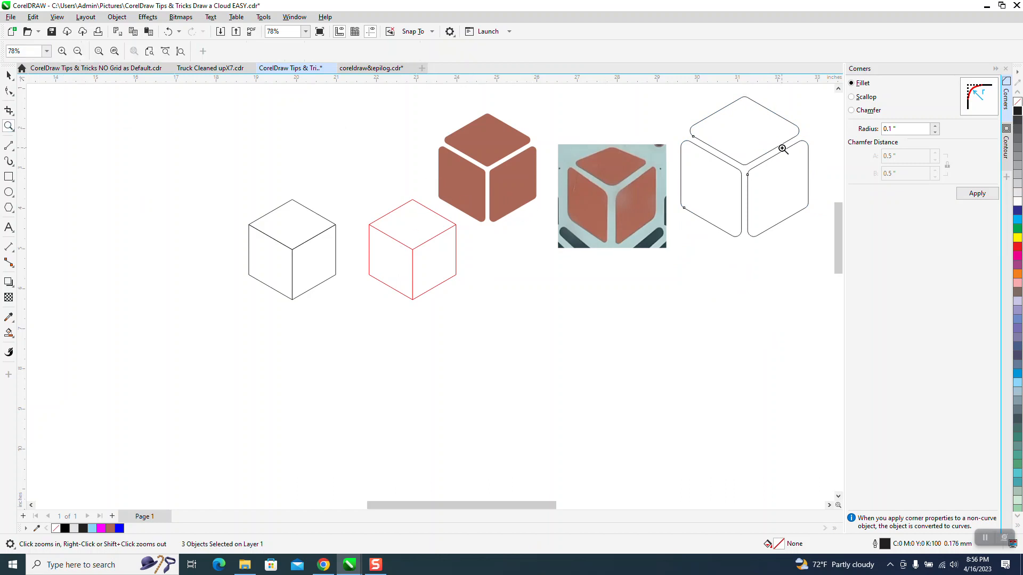
pyautogui.moveTo(543, 102); pyautogui.dragTo(864, 281)
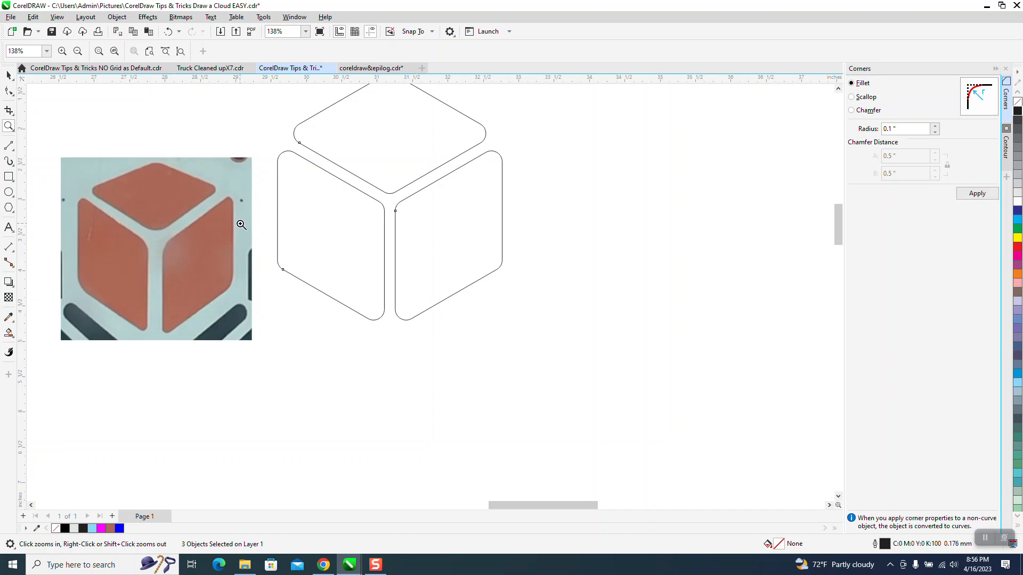
pyautogui.scroll(-2, 242, 229)
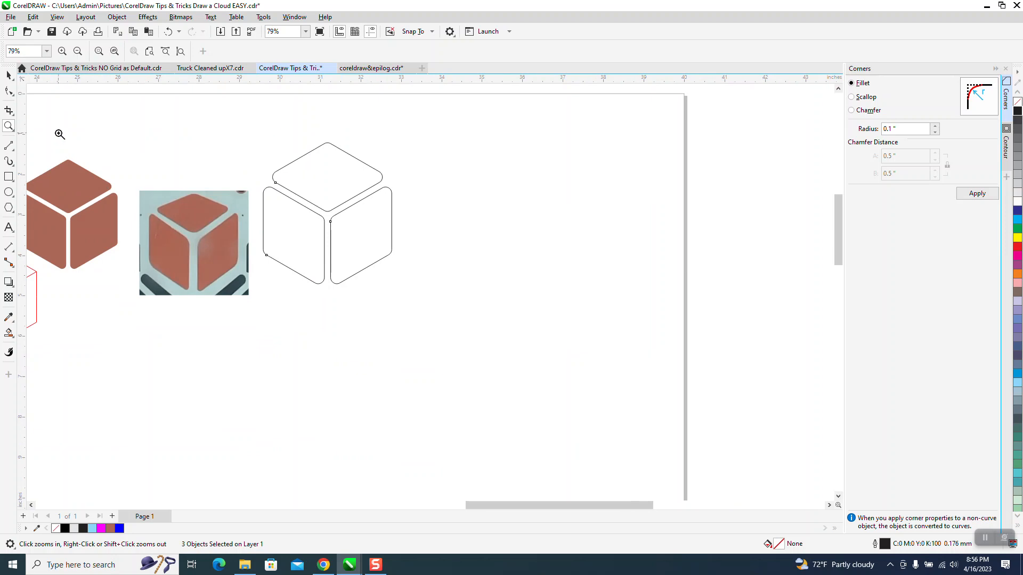
pyautogui.click(8, 75)
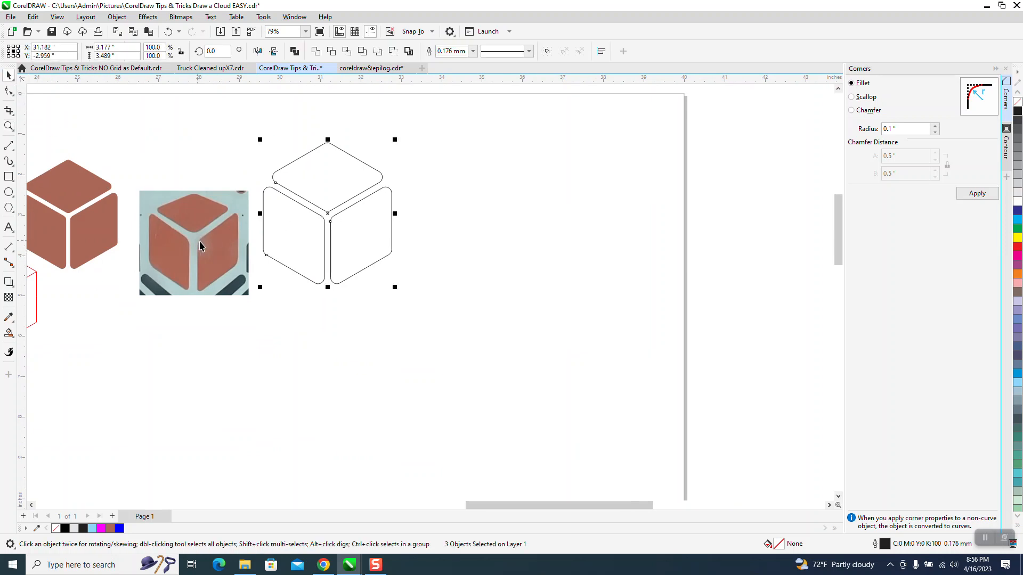
pyautogui.click(11, 331)
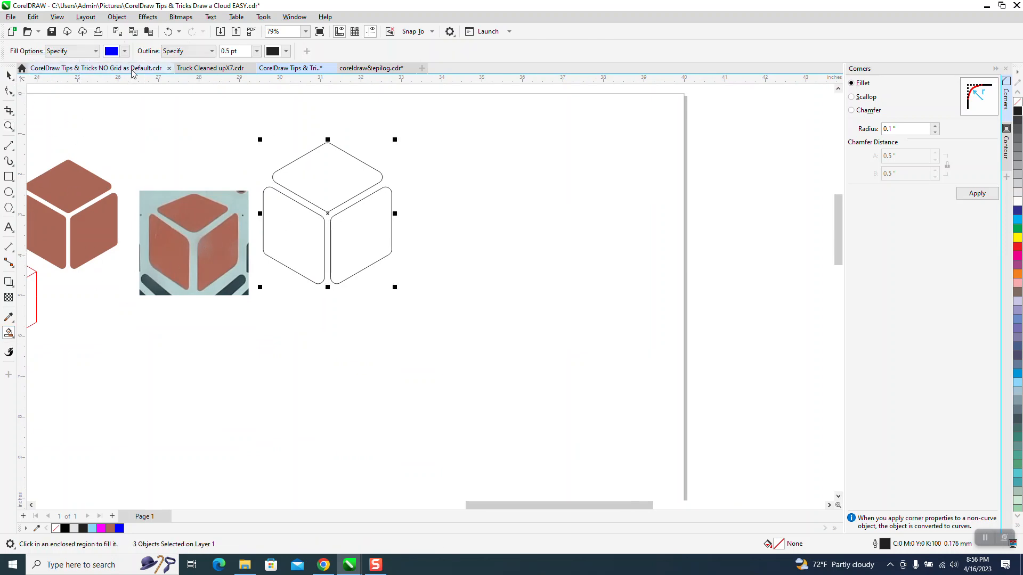
pyautogui.click(124, 52)
pyautogui.click(214, 226)
pyautogui.click(216, 258)
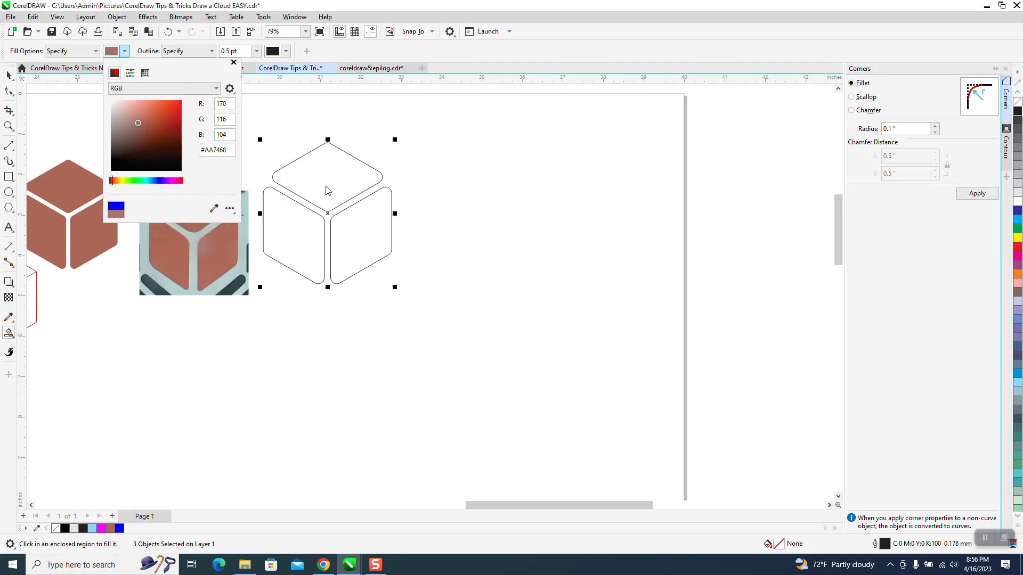
# Fill the top, left and right rounded faces with the sampled brown.
pyautogui.click(322, 192)
pyautogui.click(330, 181)
pyautogui.click(303, 222)
pyautogui.click(341, 232)
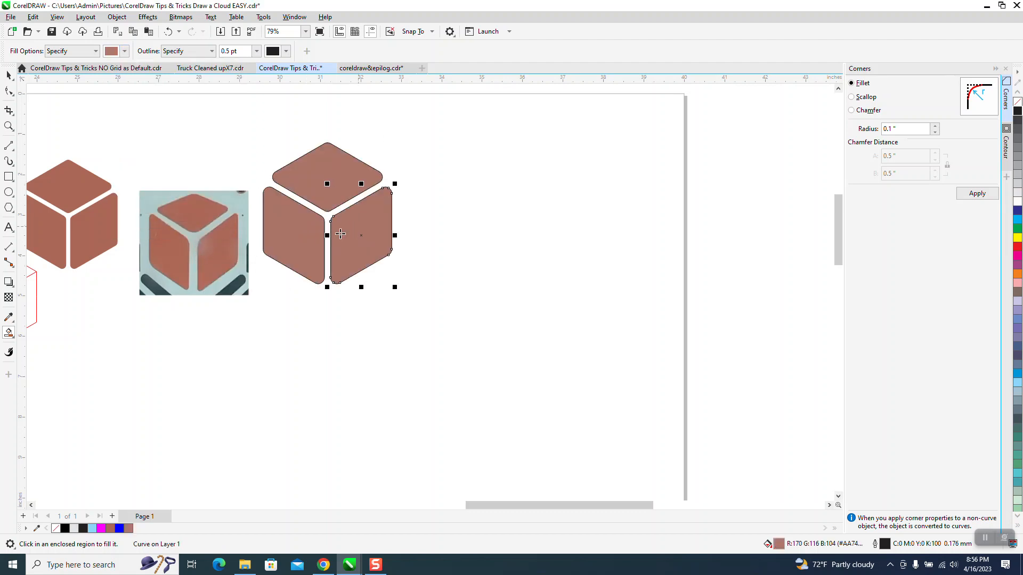
pyautogui.click(9, 75)
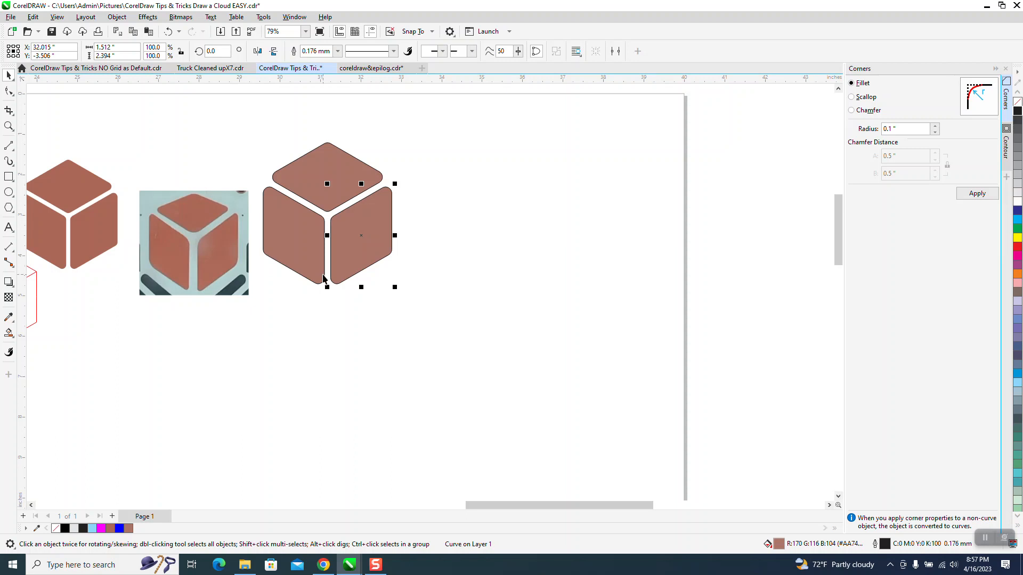
# Select all the filled cube faces and remove their outlines.
pyautogui.moveTo(264, 123); pyautogui.dragTo(409, 297)
pyautogui.moveTo(247, 102); pyautogui.dragTo(547, 343)
pyautogui.rightClick(1017, 105)
pyautogui.click(597, 197)
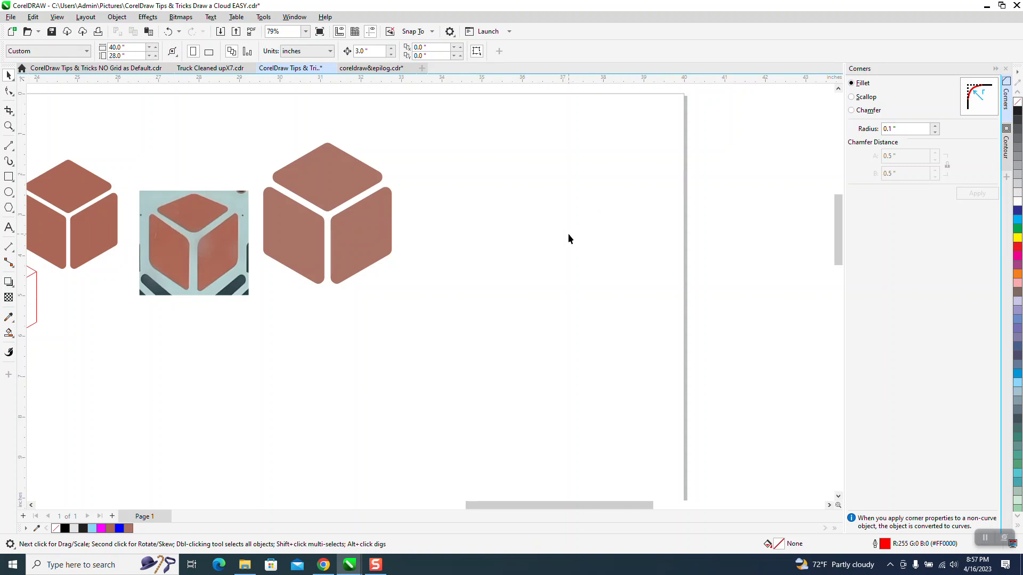
# Fill the top face with the orange palette colour.
pyautogui.click(321, 188)
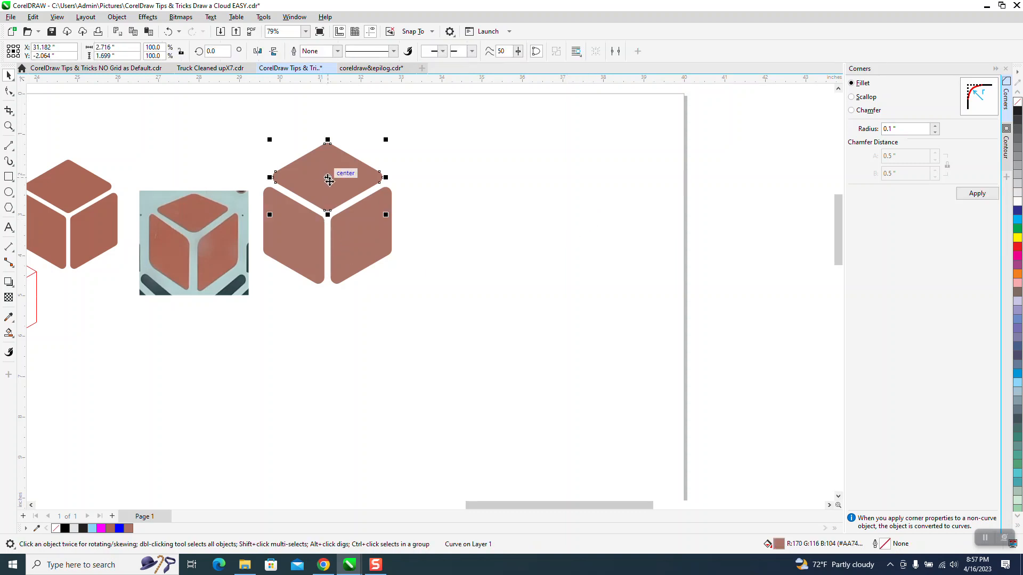
pyautogui.click(1017, 275)
pyautogui.keyDown('ctrl'); pyautogui.click(1018, 276); pyautogui.keyUp('ctrl')
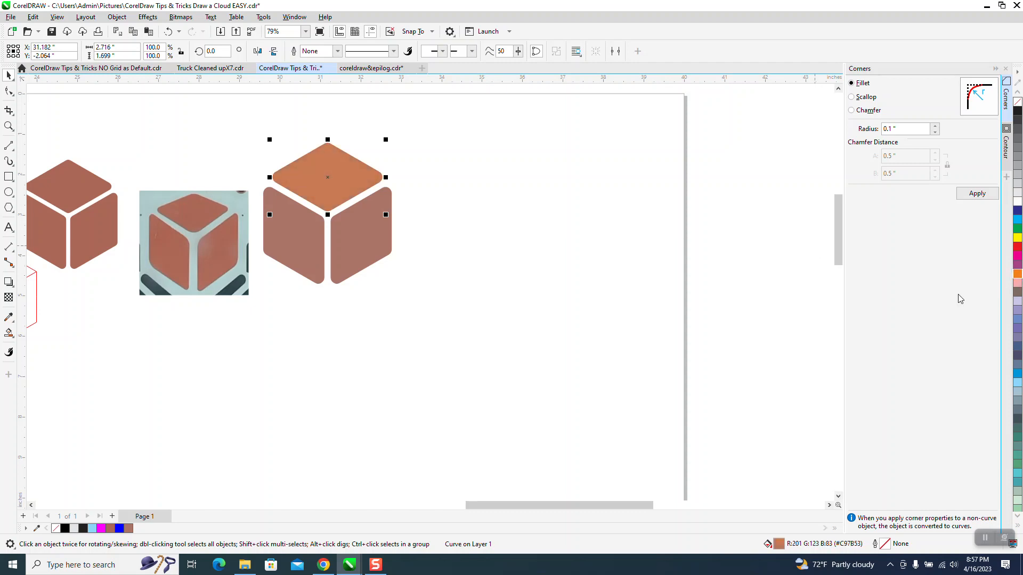
# Copy the top face's colour onto the left and right faces with the Color Eyedropper.
pyautogui.click(279, 249)
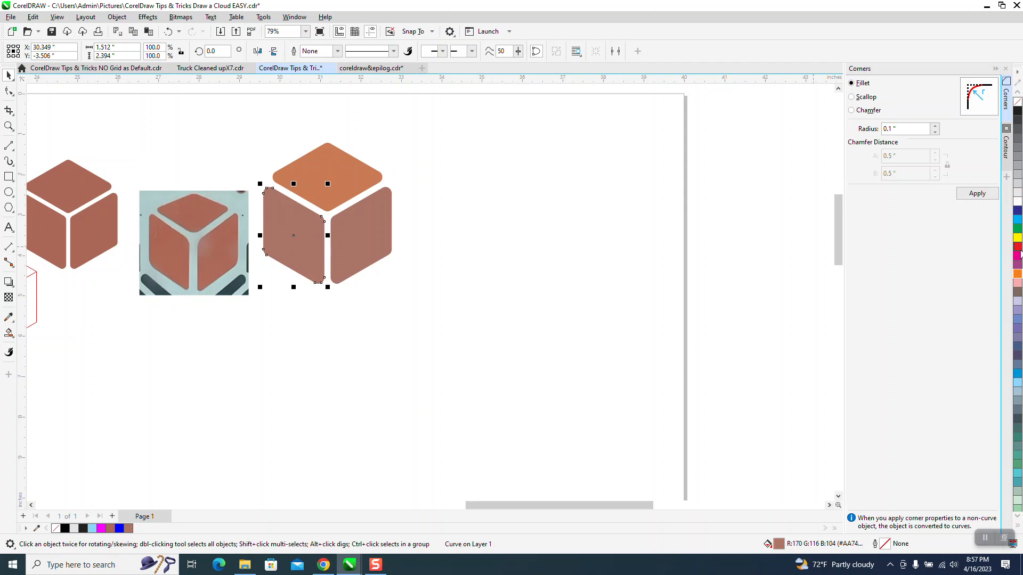
pyautogui.click(9, 318)
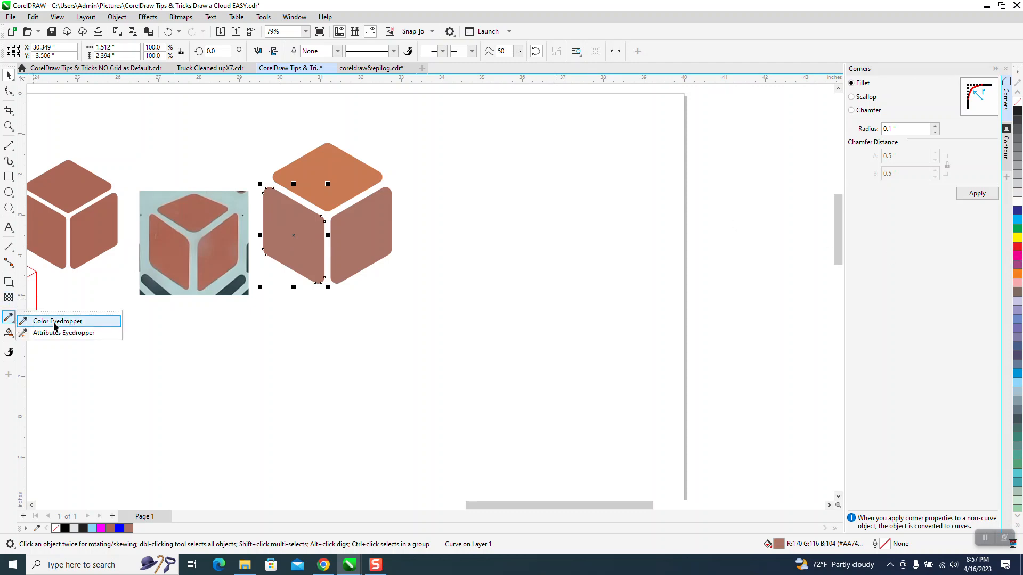
pyautogui.click(56, 321)
pyautogui.click(331, 178)
pyautogui.click(294, 234)
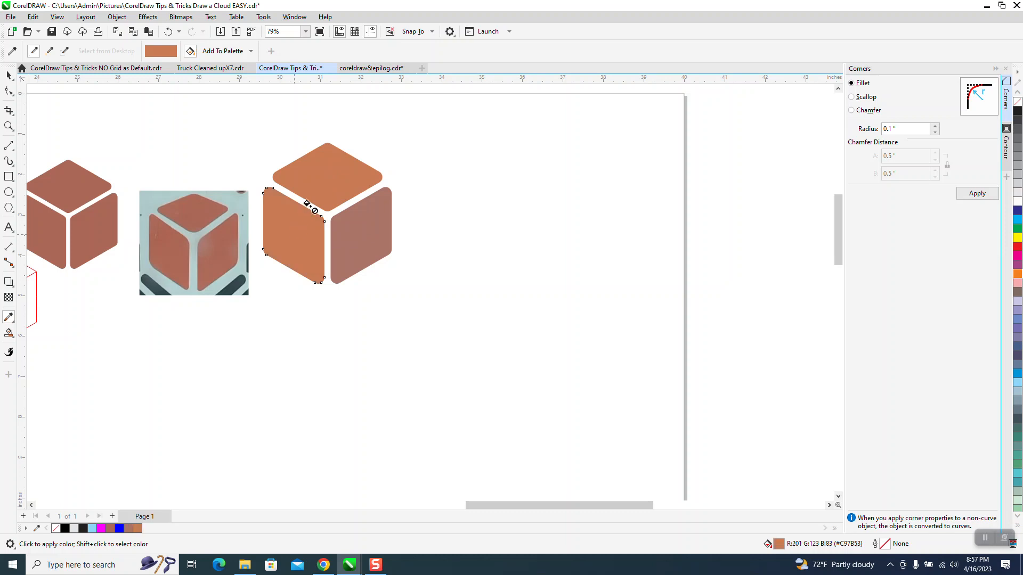
pyautogui.click(364, 243)
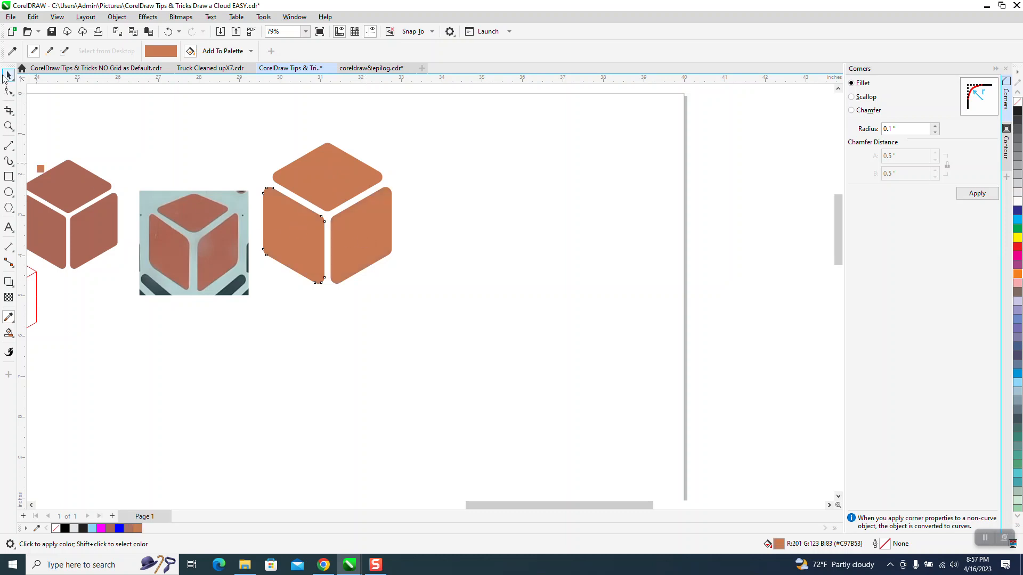
# Select all the cube faces and zoom in to inspect the finished cube.
pyautogui.click(8, 75)
pyautogui.moveTo(251, 123); pyautogui.dragTo(520, 319)
pyautogui.click(9, 125)
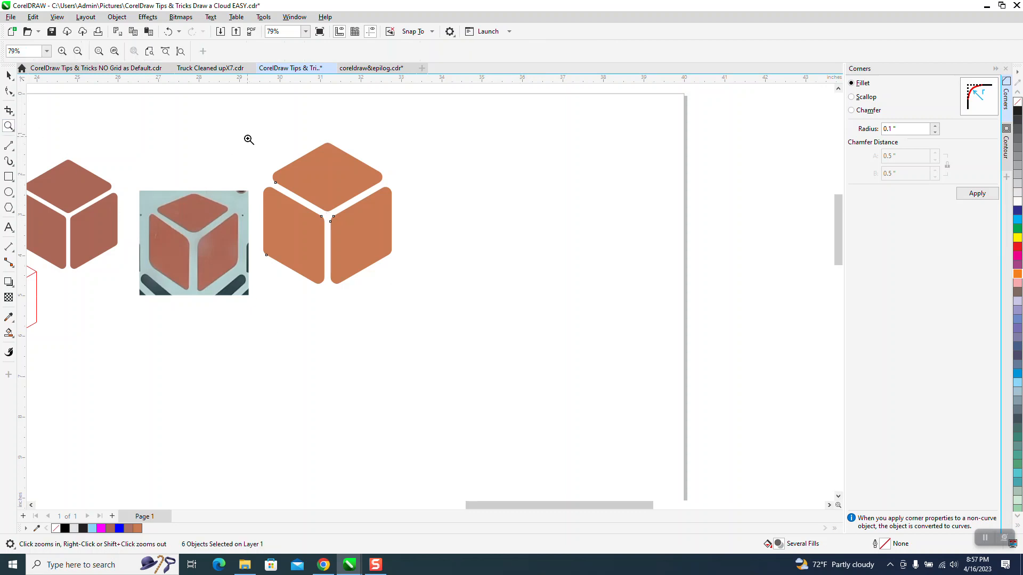
pyautogui.click(397, 241)
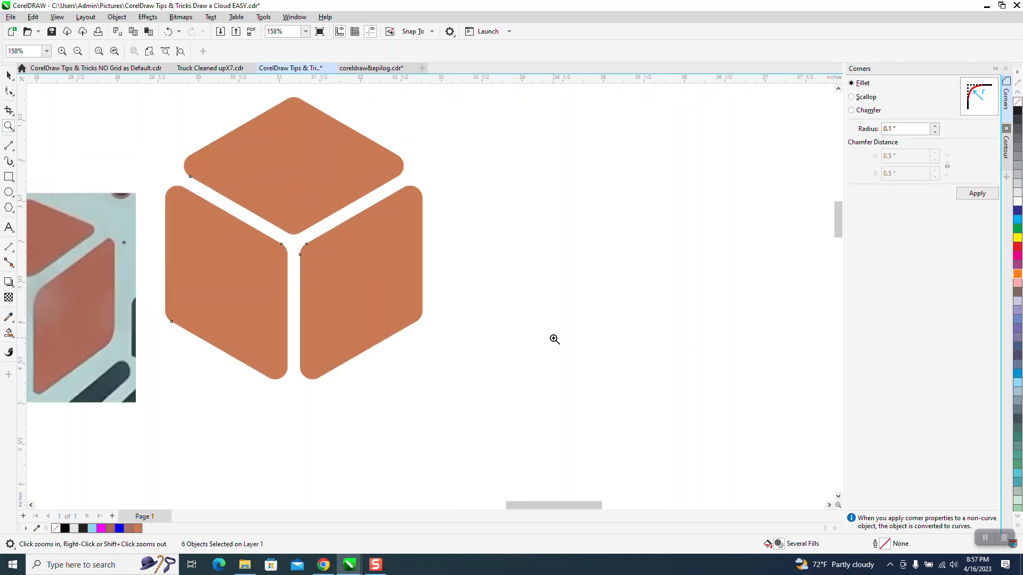